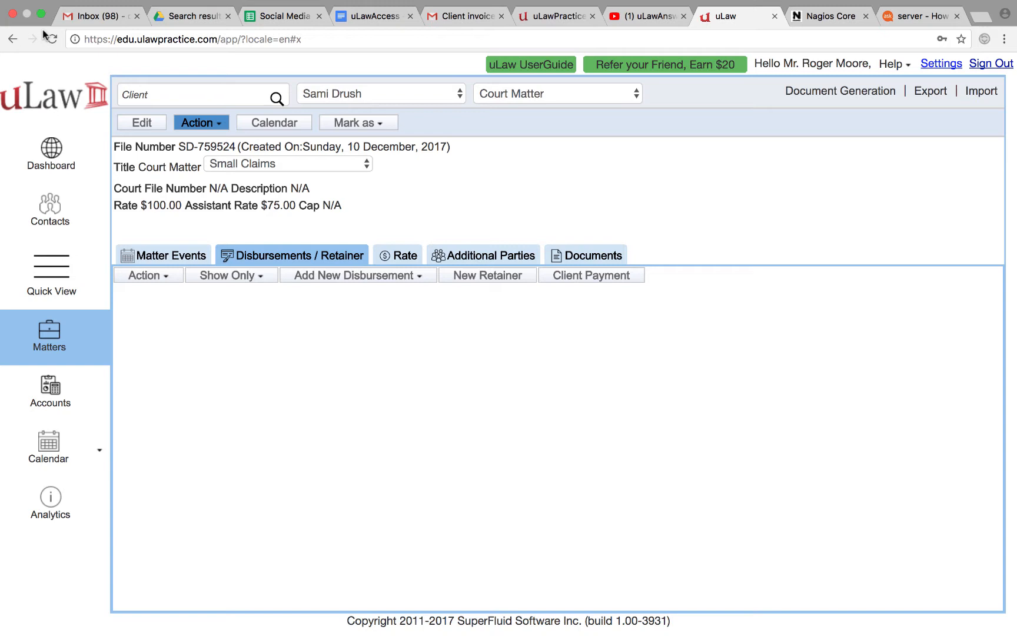
Add a miscellaneous Court fee expense of $120 with zero tax
left_click(370, 276)
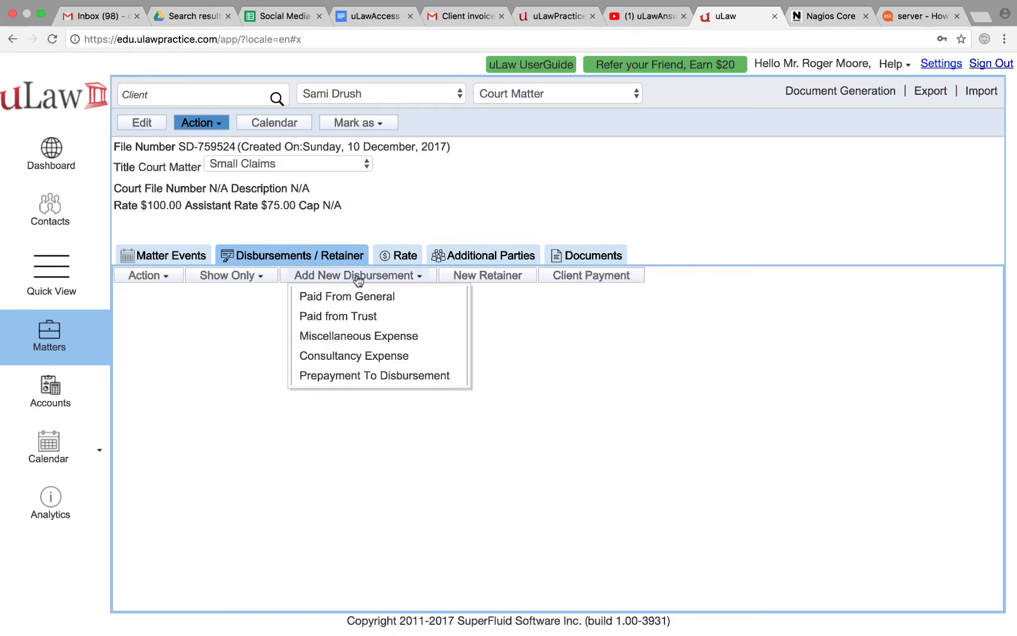
left_click(388, 335)
left_click(405, 183)
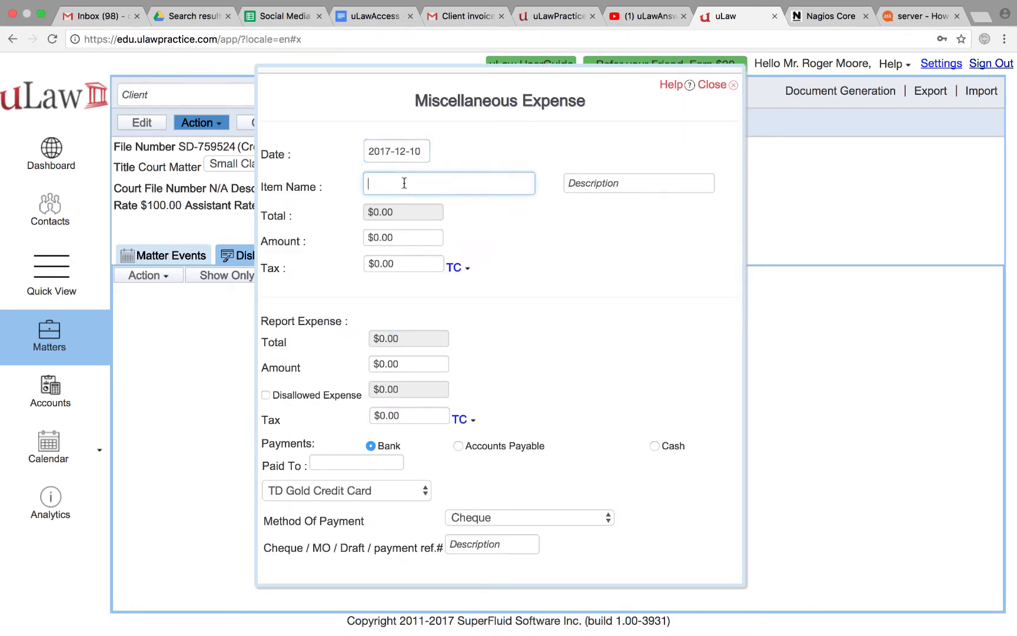
type("court")
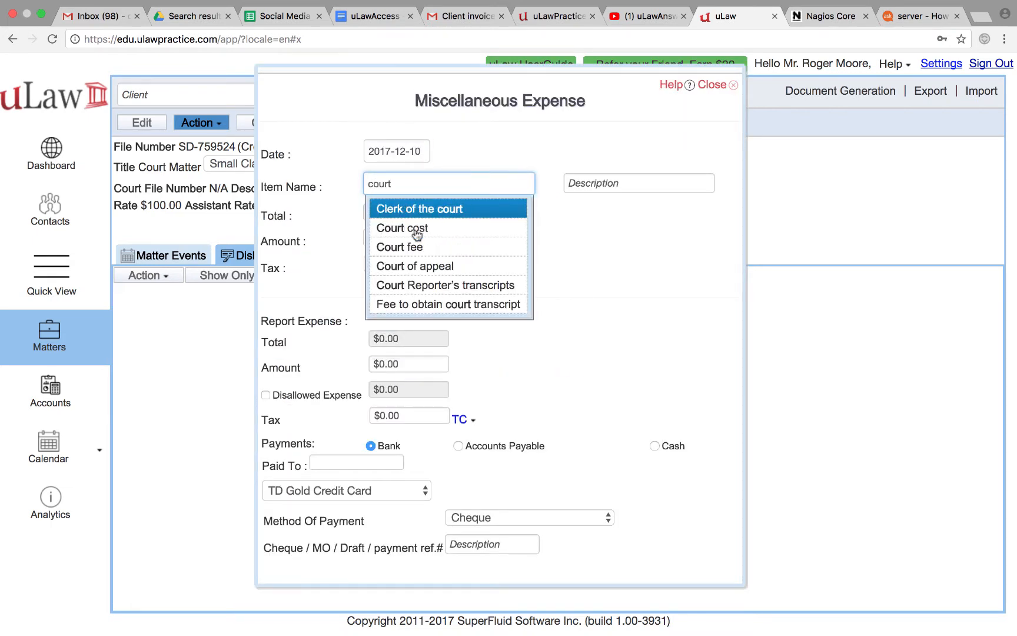
left_click(429, 243)
left_click(392, 238)
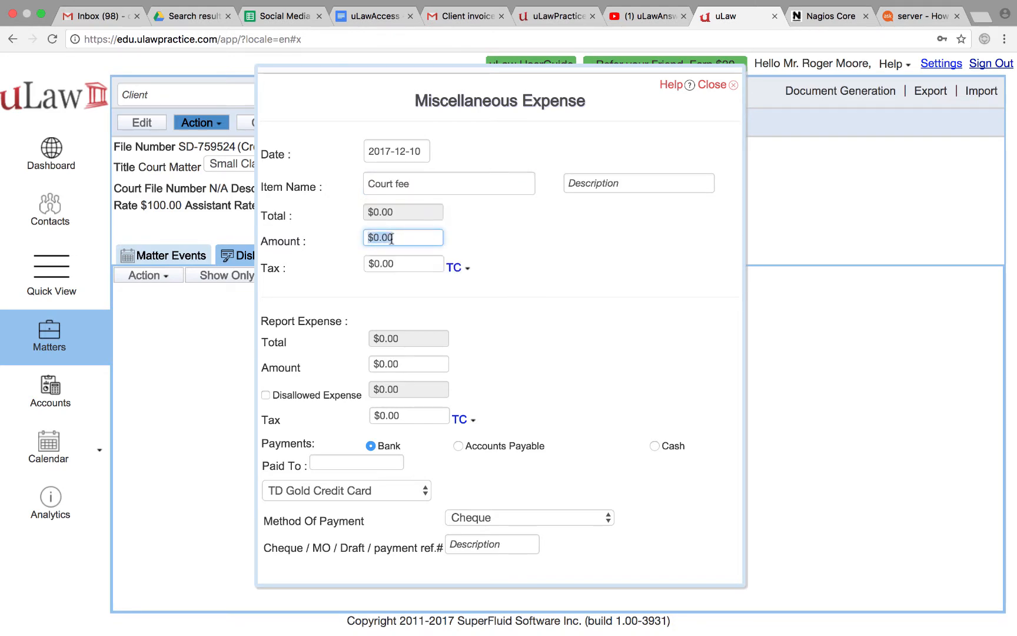
type("120")
left_click(569, 324)
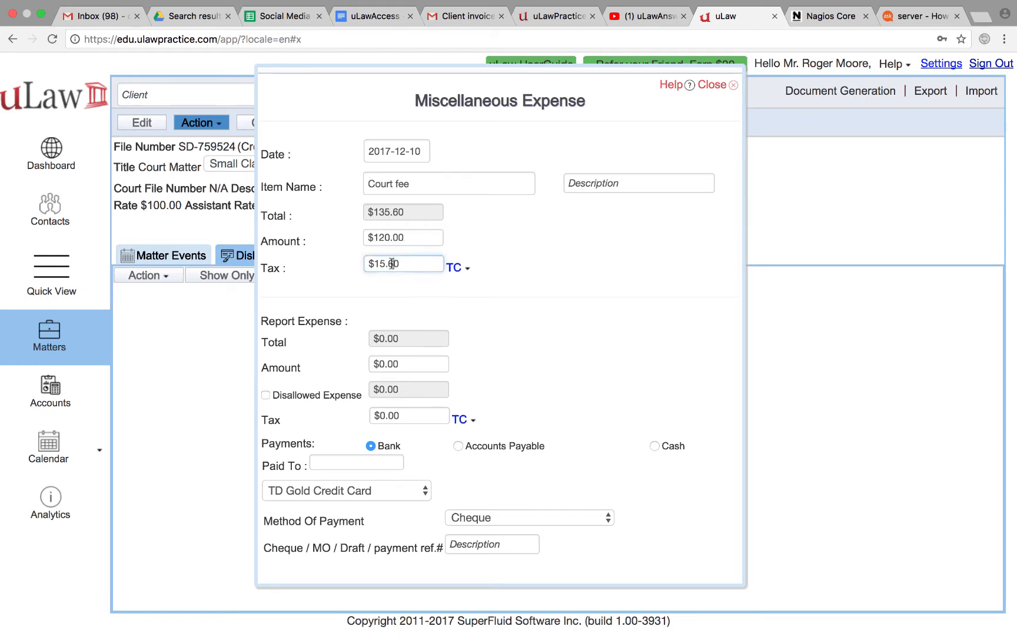
left_click(400, 263)
type("0")
left_click(562, 333)
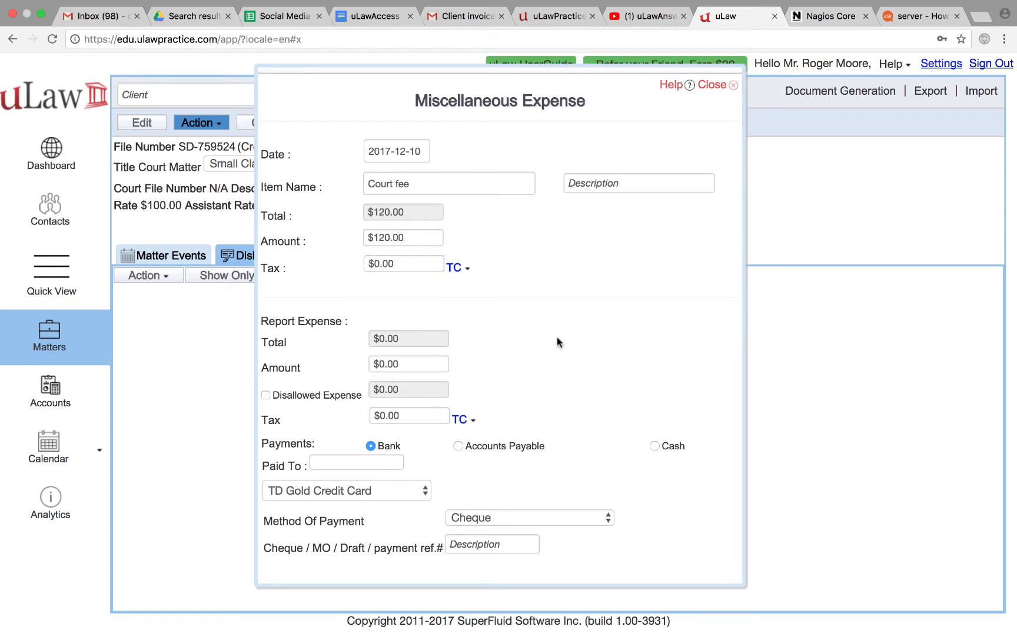
Set the report expense amount to $120 with zero tax
left_click(389, 363)
type("120")
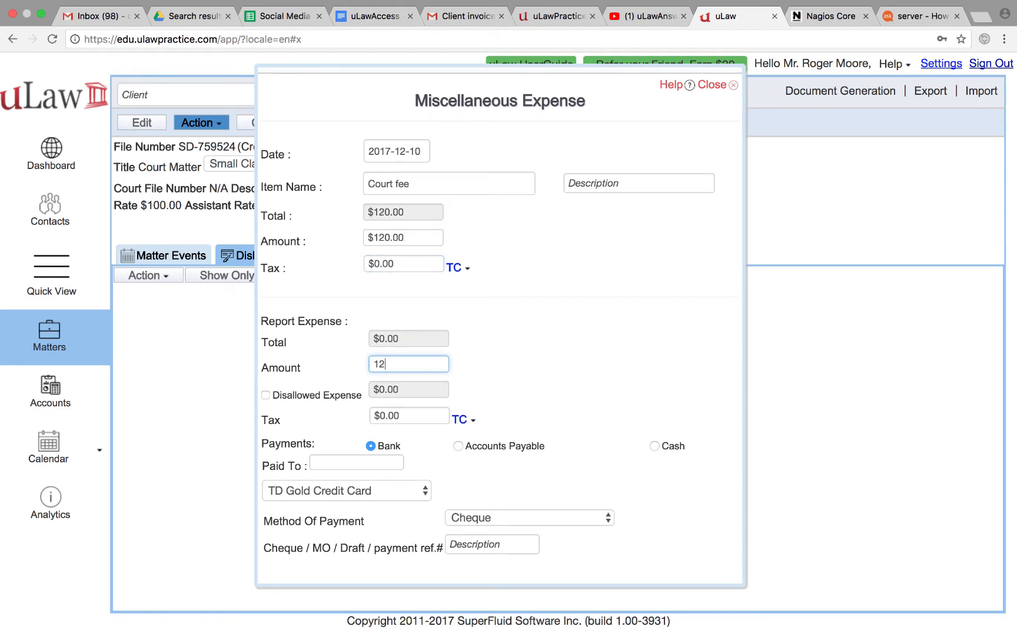
left_click(576, 401)
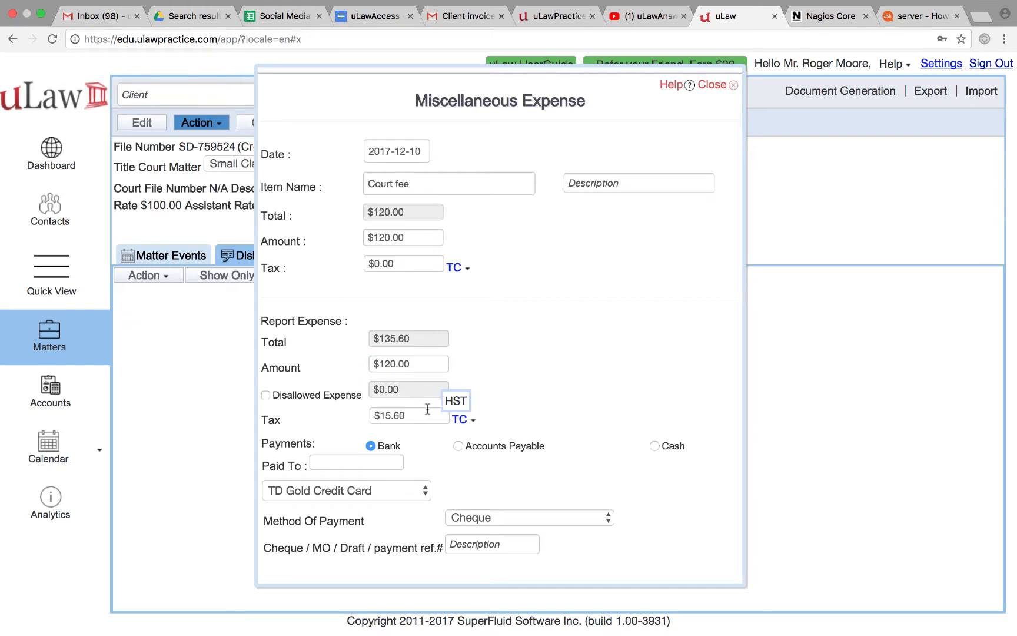
left_click(398, 415)
type("0")
left_click(623, 332)
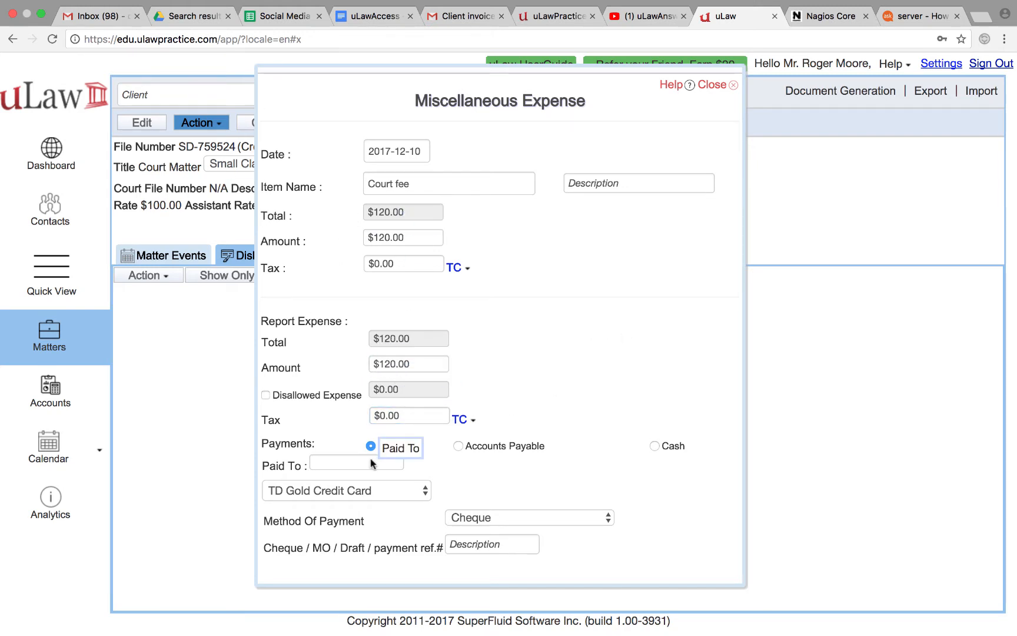
Record it as paid to City of Brampton from the General Account by cheque 123, and save
left_click(324, 459)
type("Bram")
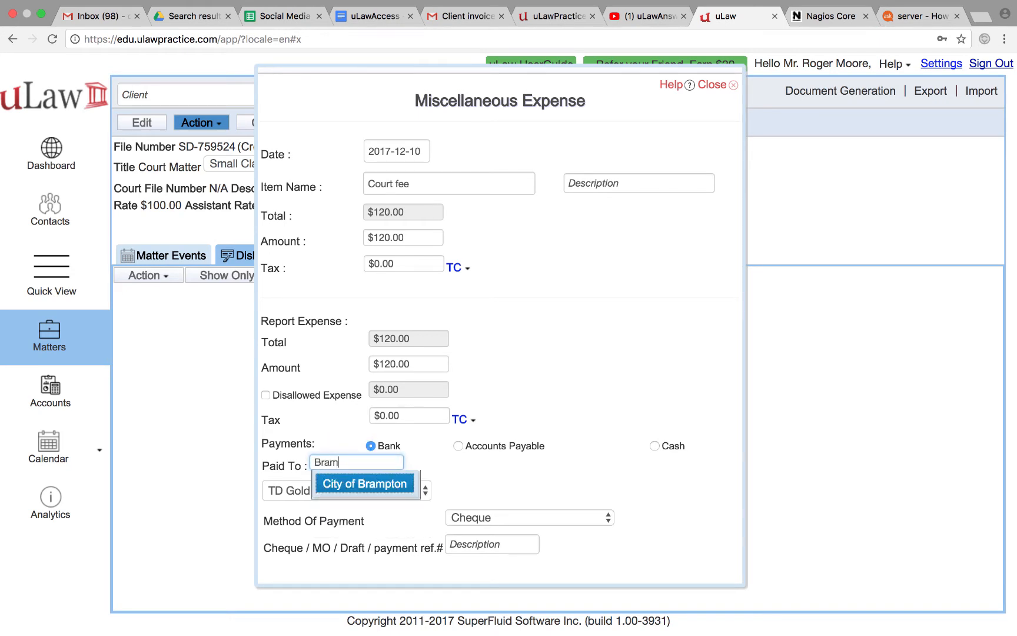
left_click(357, 486)
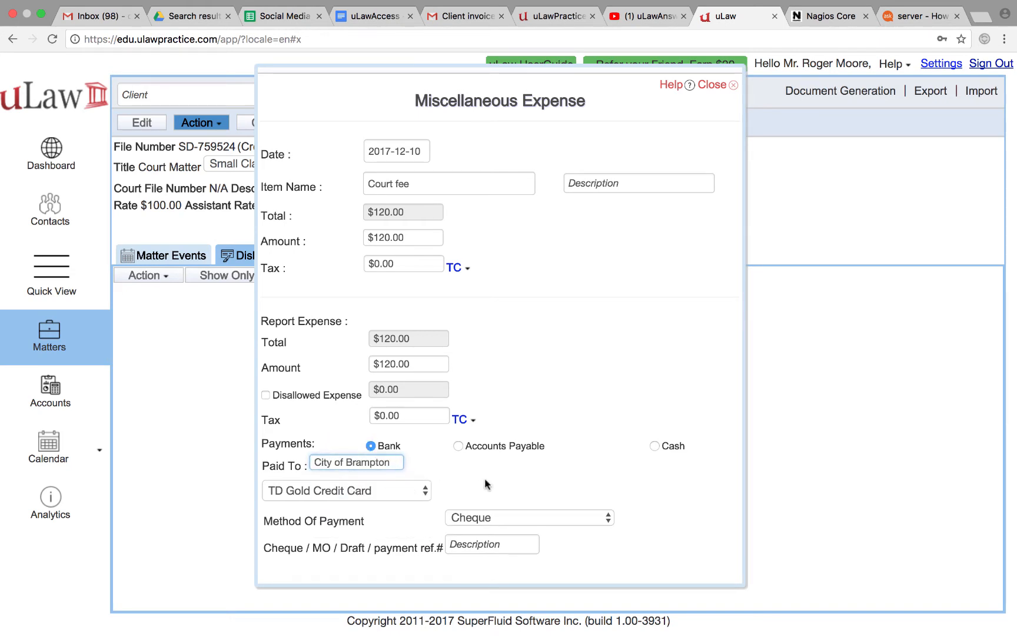
left_click(387, 494)
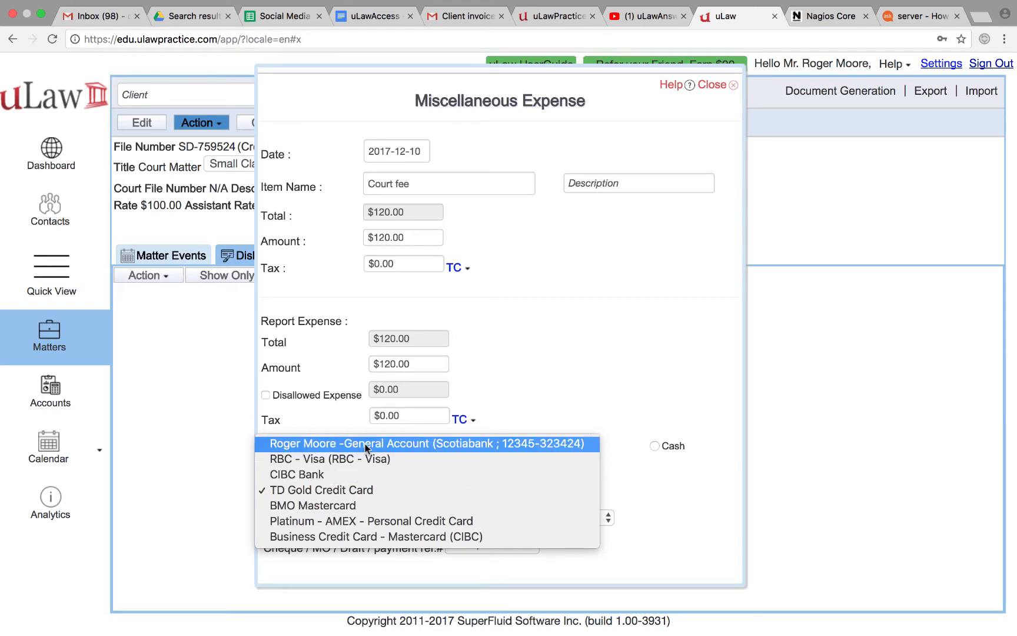
left_click(366, 444)
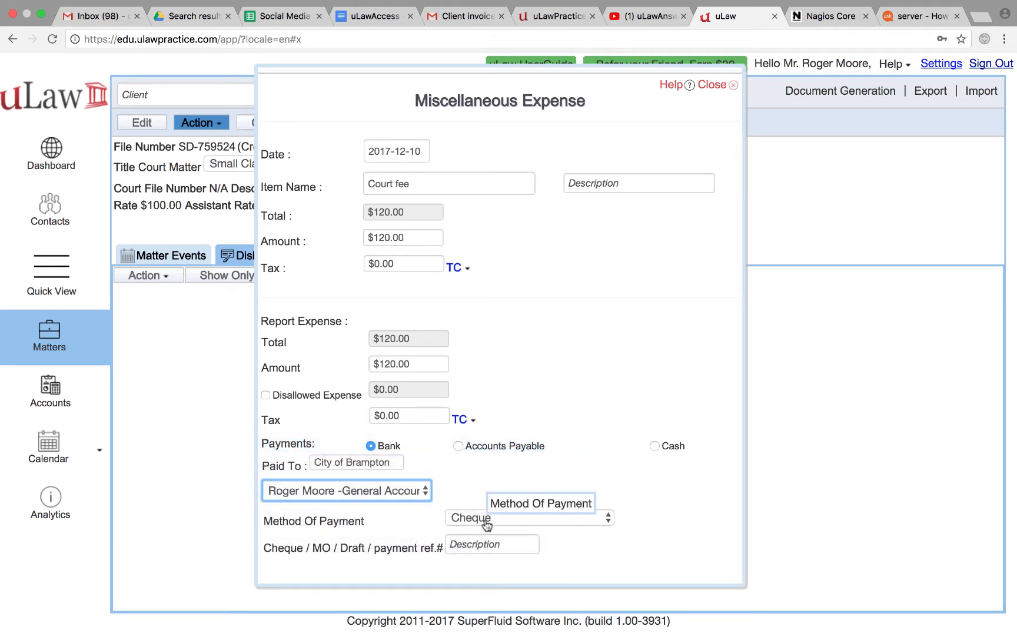
left_click(479, 545)
type("123")
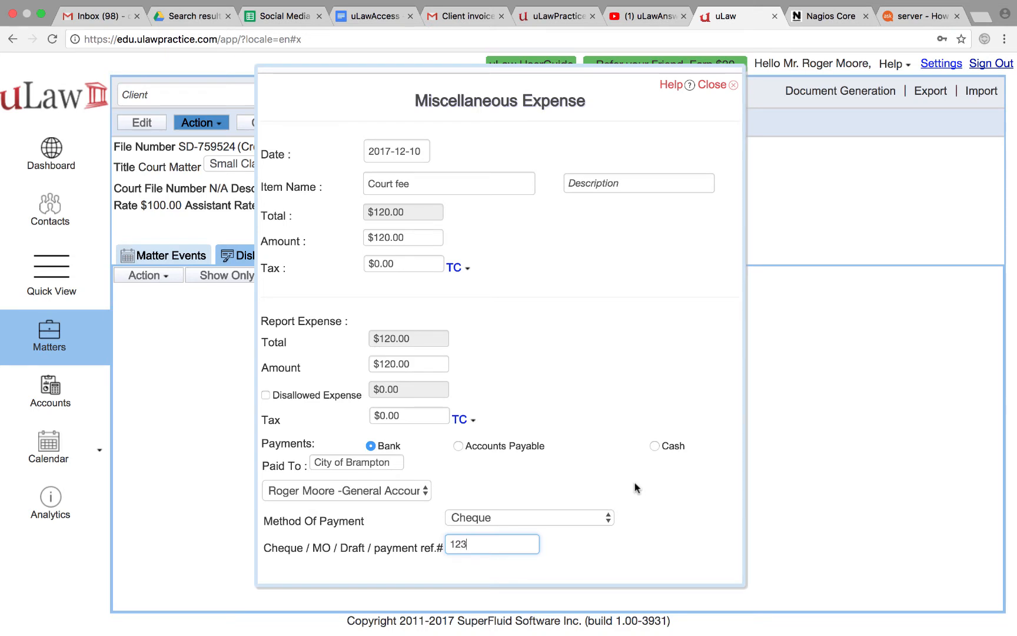
scroll(635, 483, "down", 2)
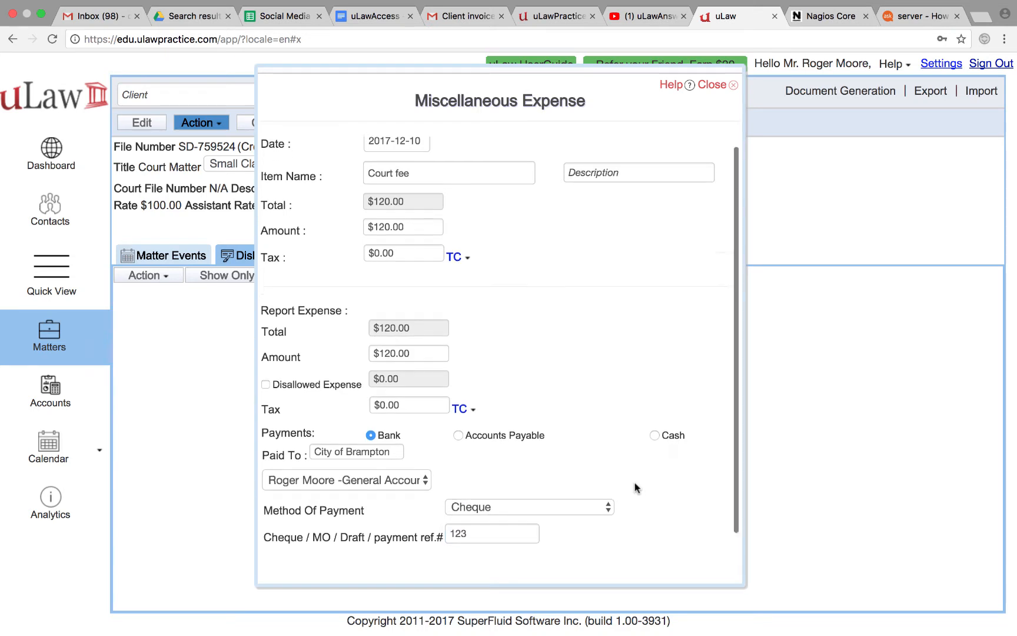
left_click(296, 557)
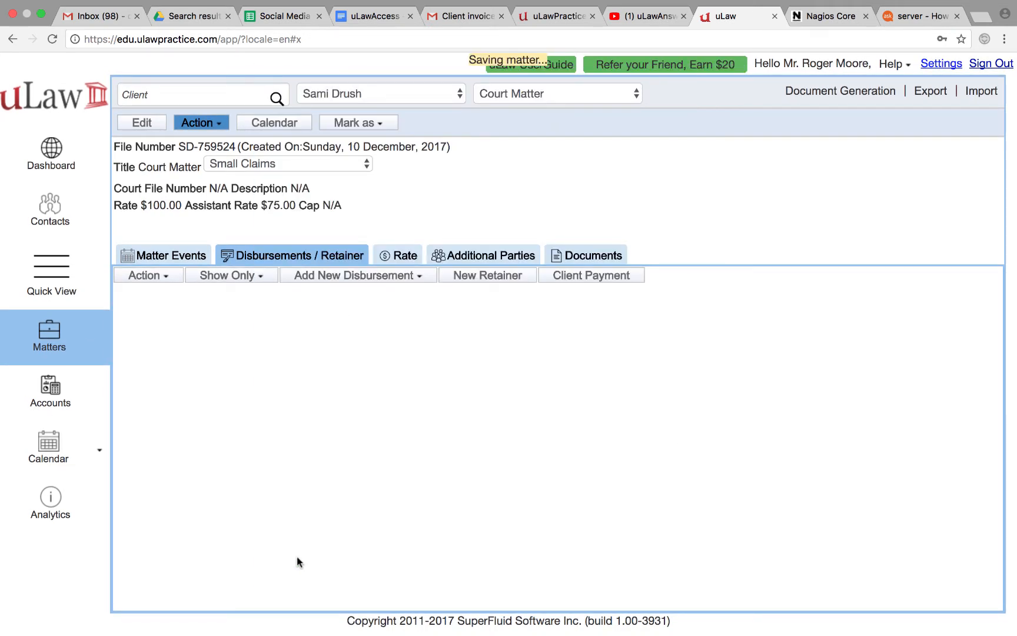
Generate a complete invoice for the $120 court fee without preview, download it, and return to the matter
left_click(863, 94)
mouse_move(864, 127)
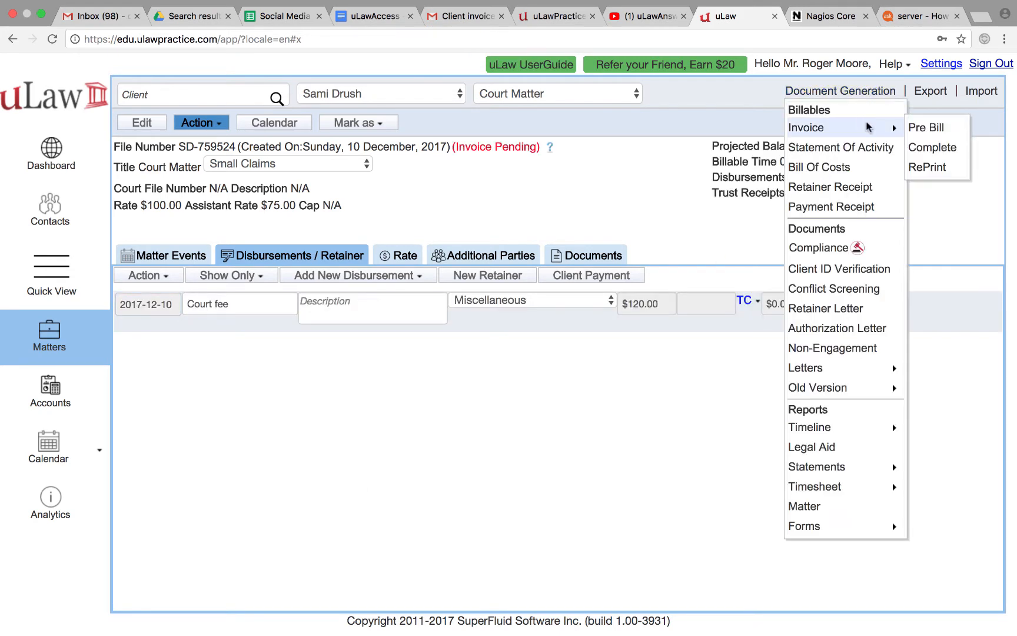
left_click(938, 150)
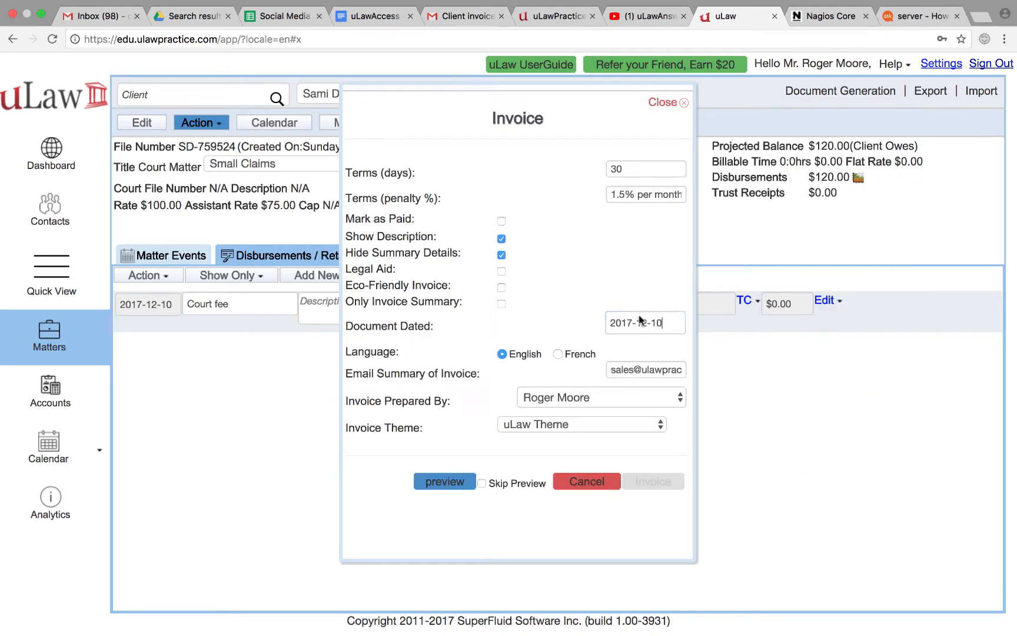
left_click(482, 484)
left_click(655, 482)
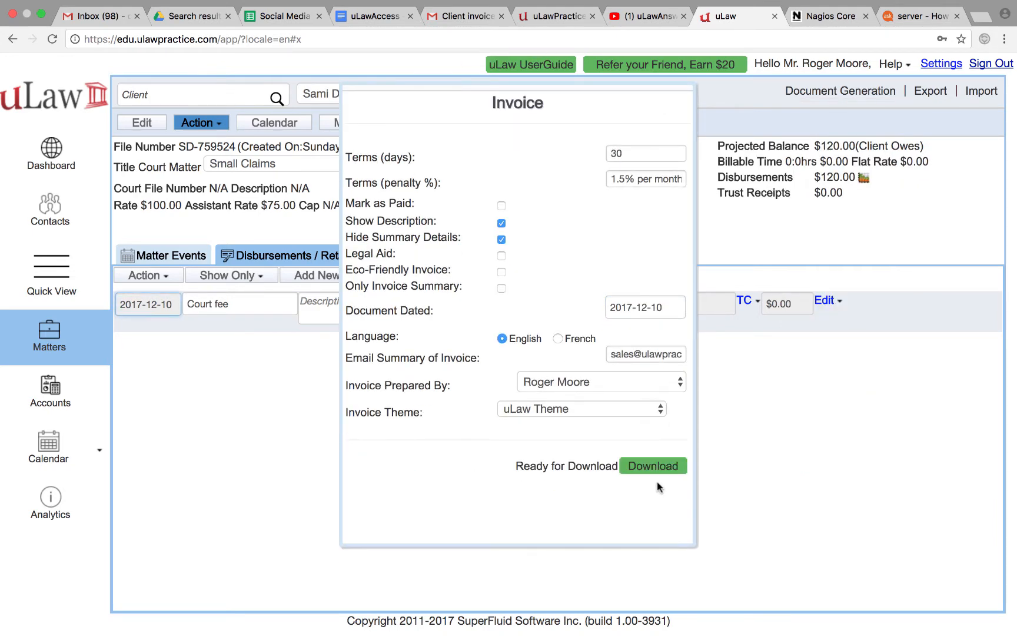
left_click(658, 470)
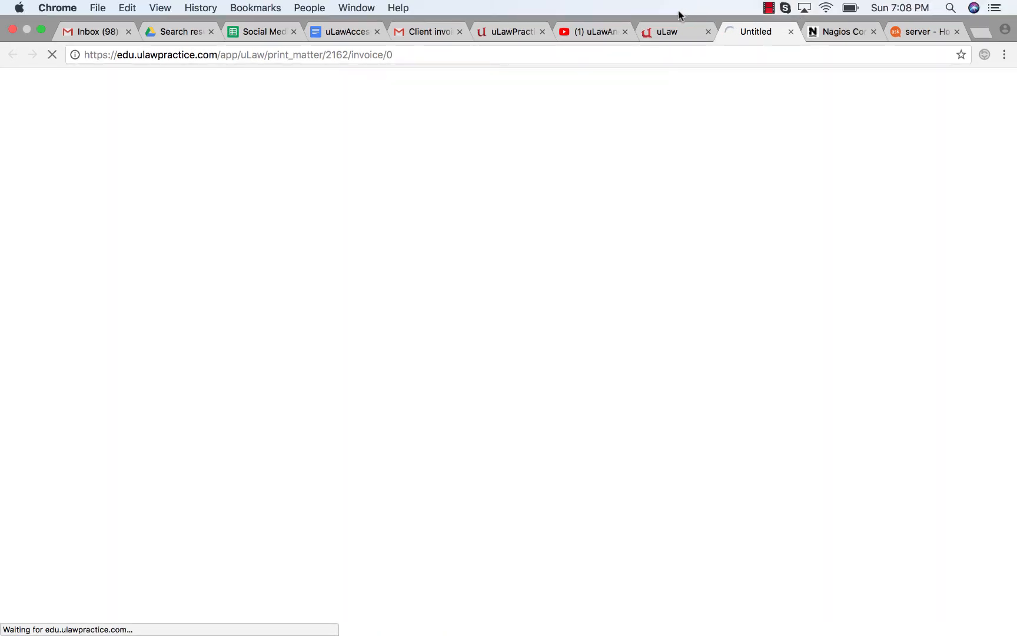
left_click(668, 32)
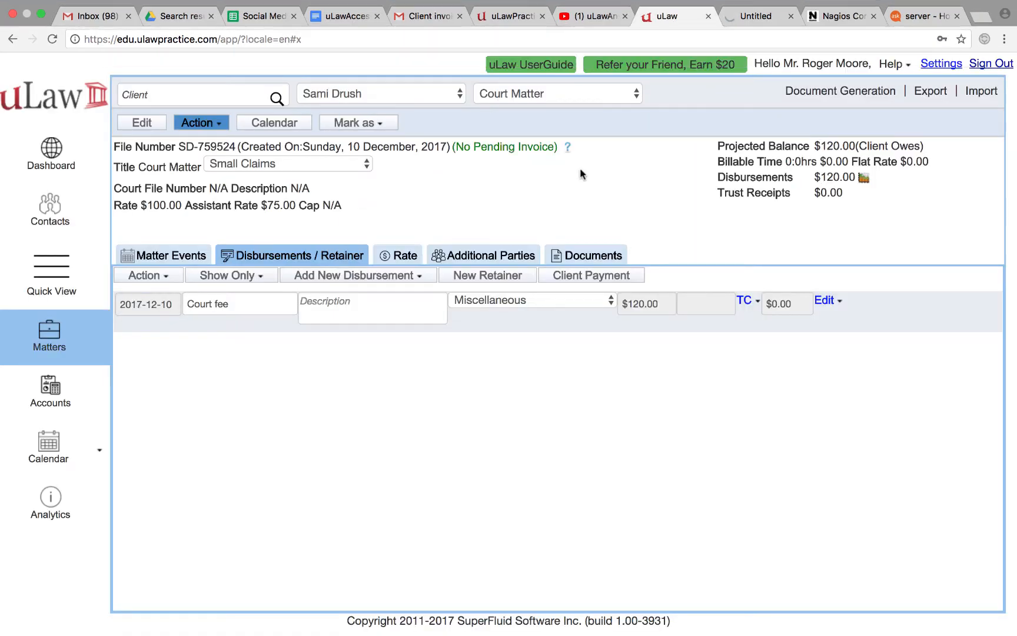
Record the client's $120 payment by cheque 124 and save it
left_click(592, 278)
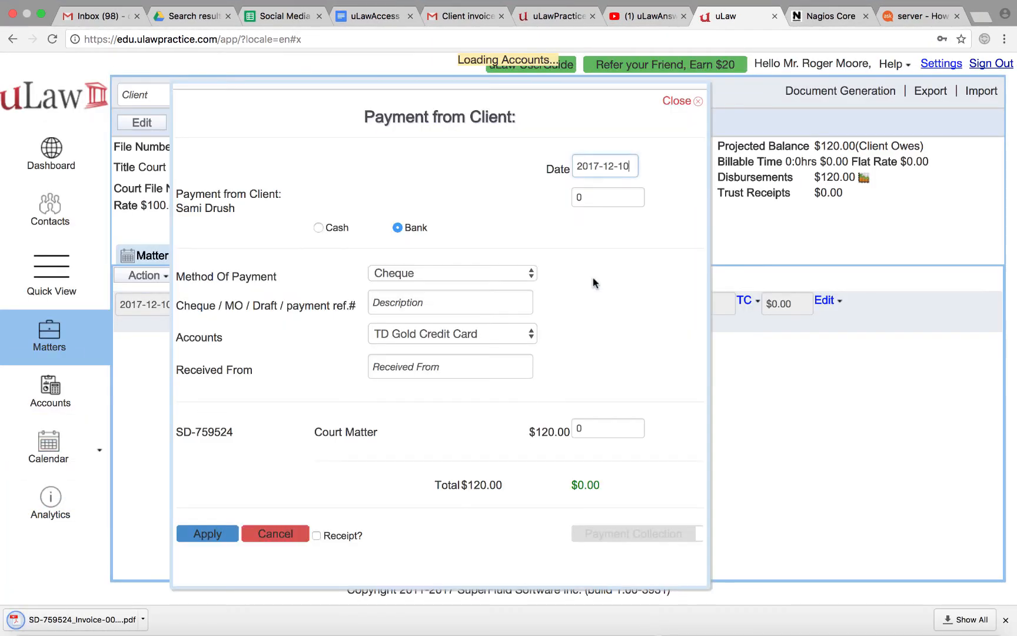
left_click(594, 198)
type("120")
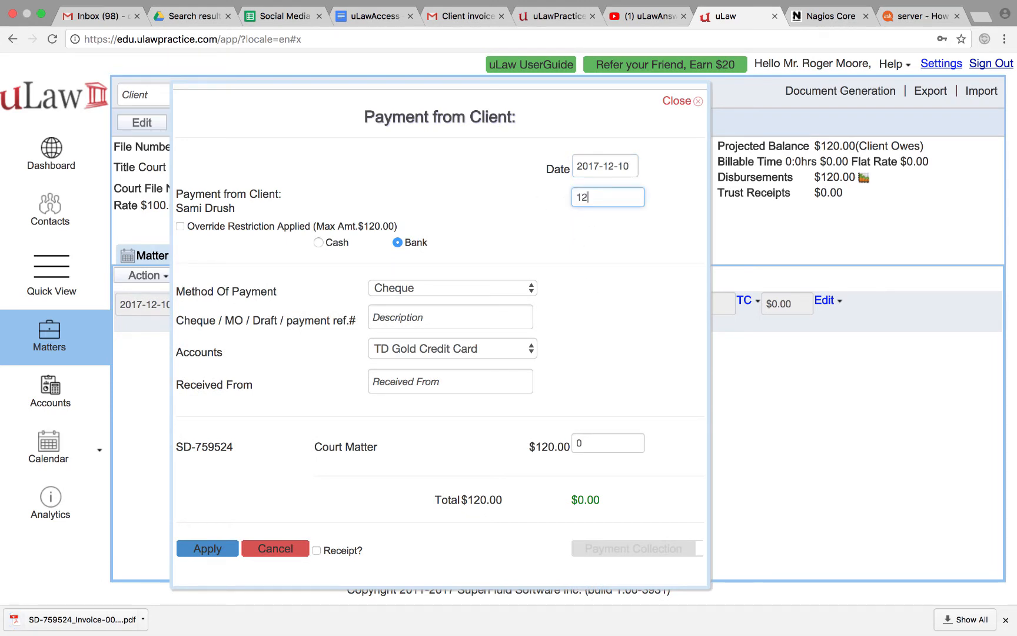
left_click(586, 339)
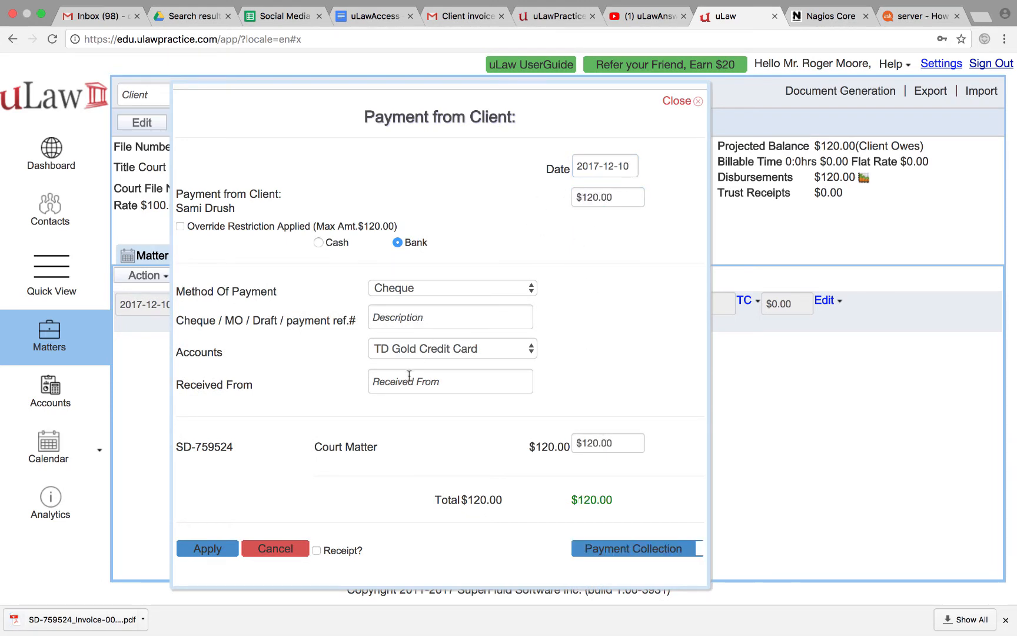
left_click(407, 320)
type("124")
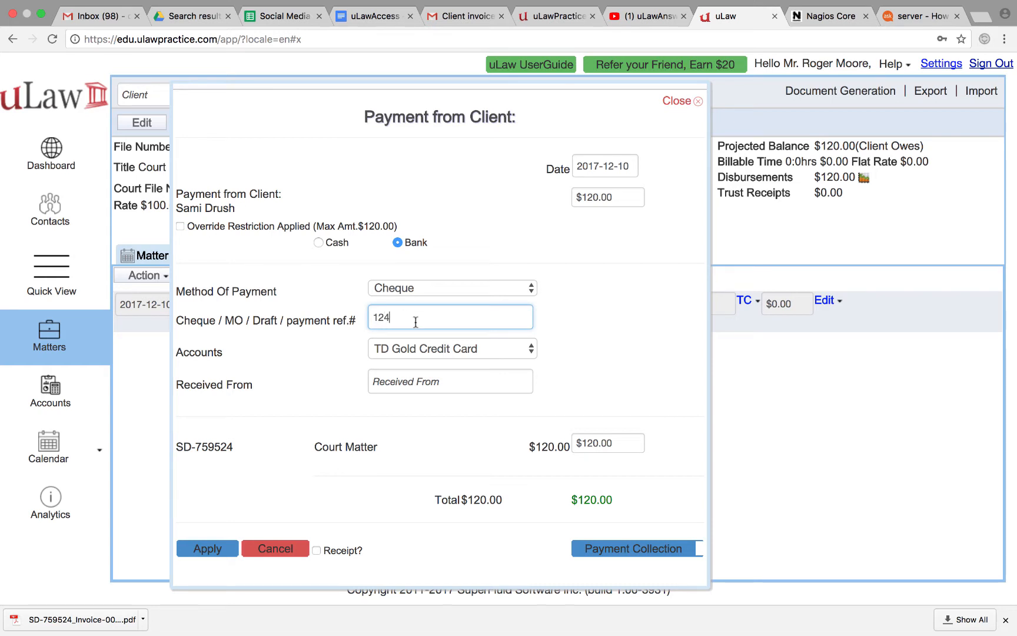
left_click(603, 363)
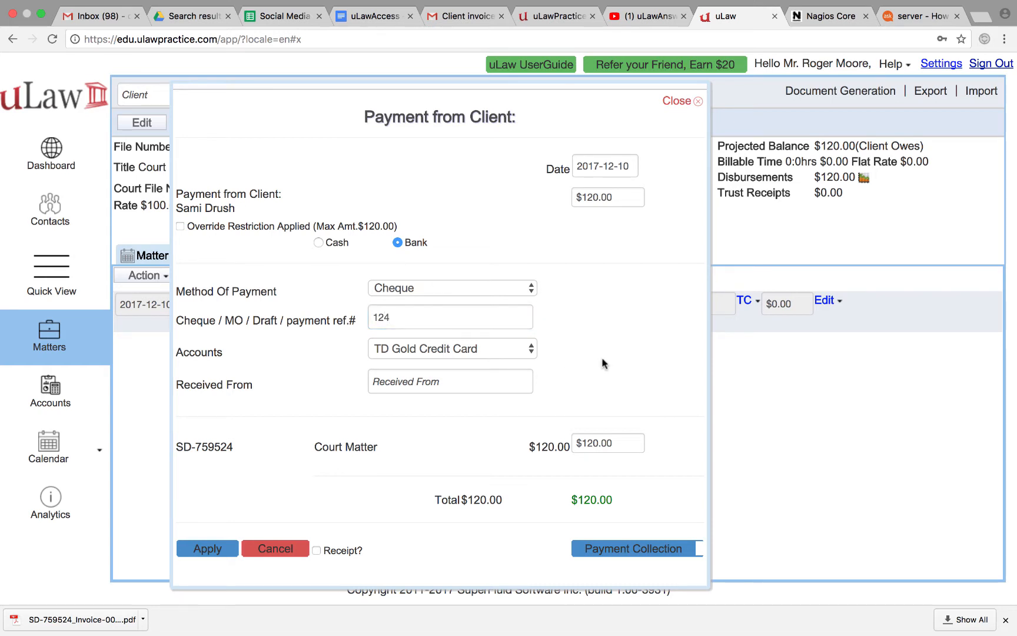
left_click(220, 547)
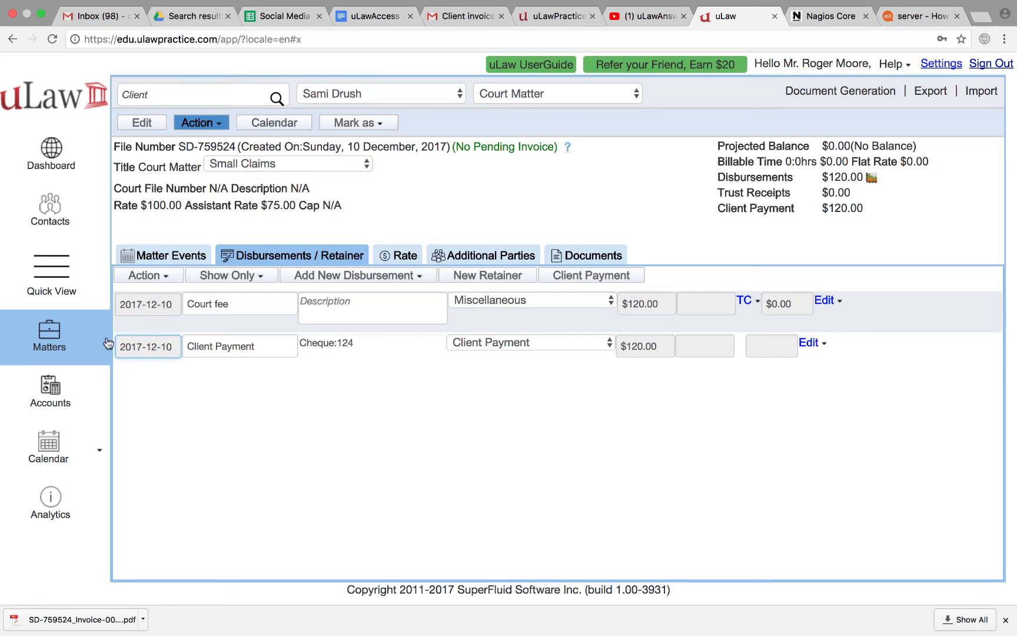
left_click(40, 398)
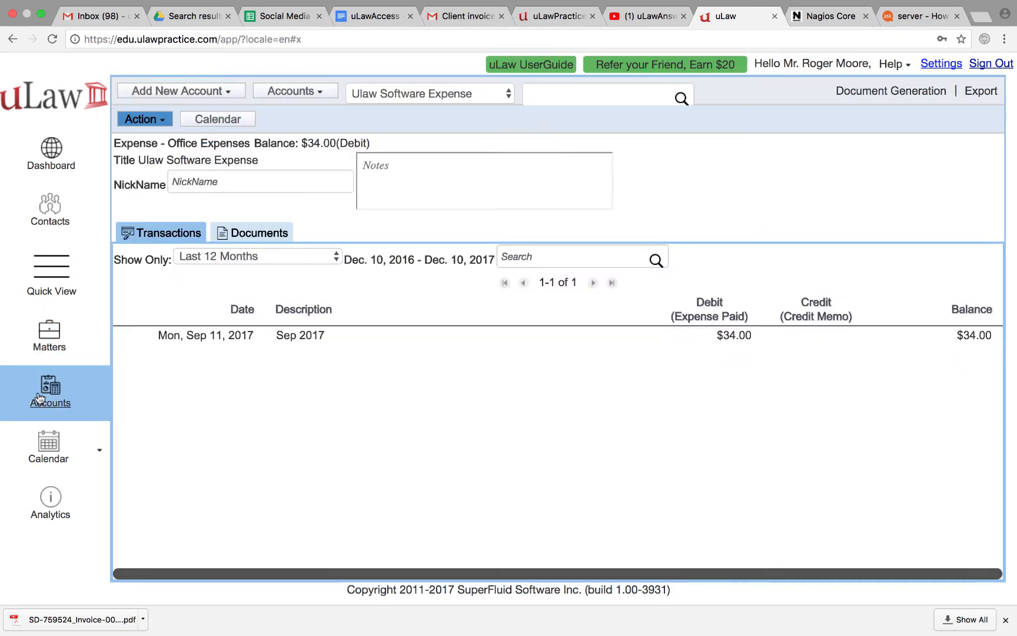
Start a client expense credit memo for the client's Court Matter
left_click(157, 122)
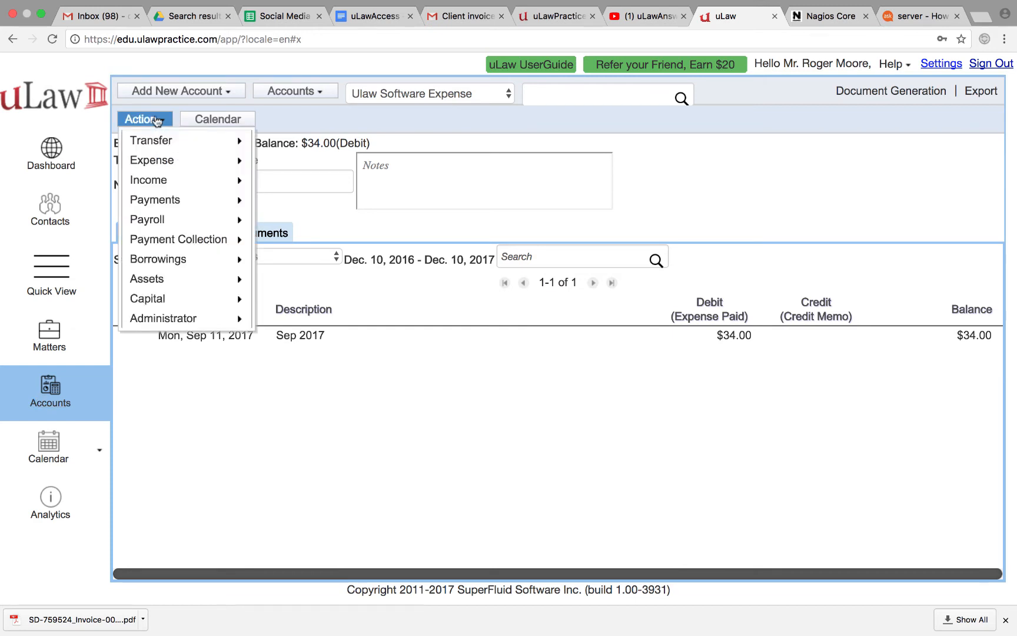
mouse_move(173, 204)
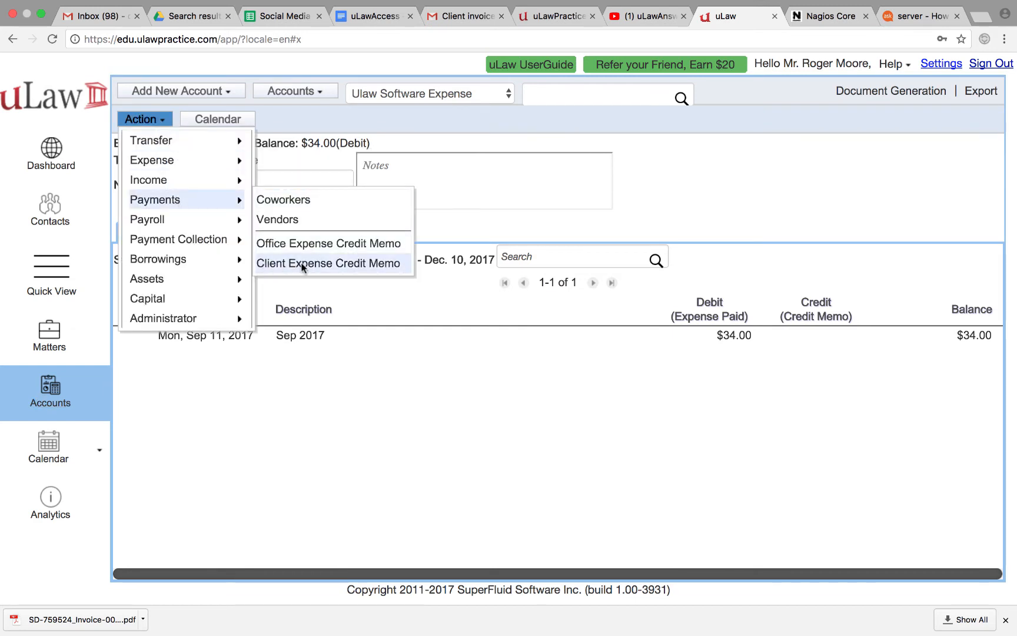
left_click(355, 266)
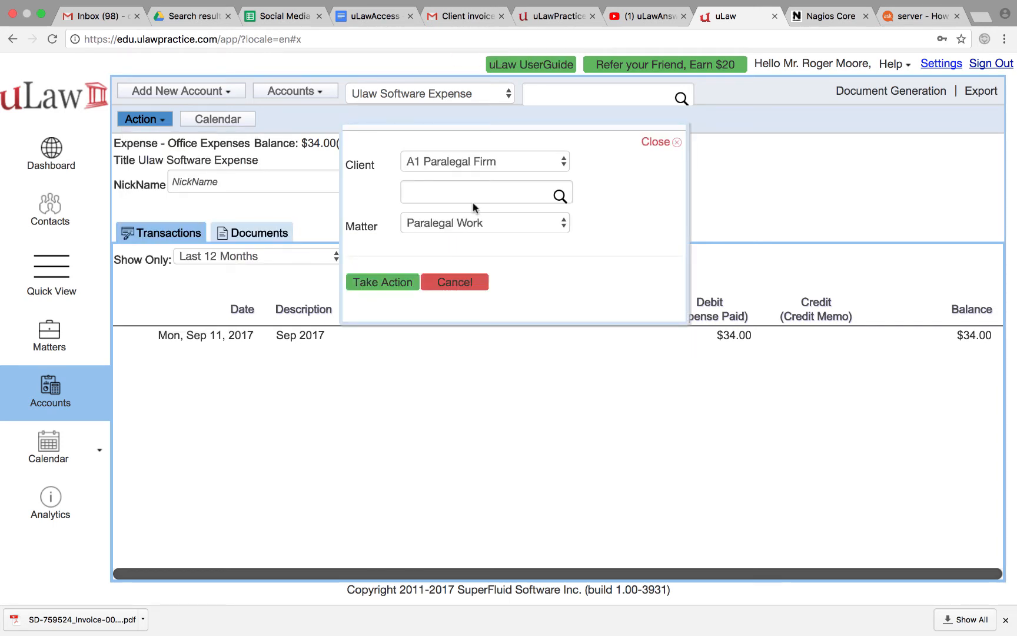
left_click(434, 185)
type("sami")
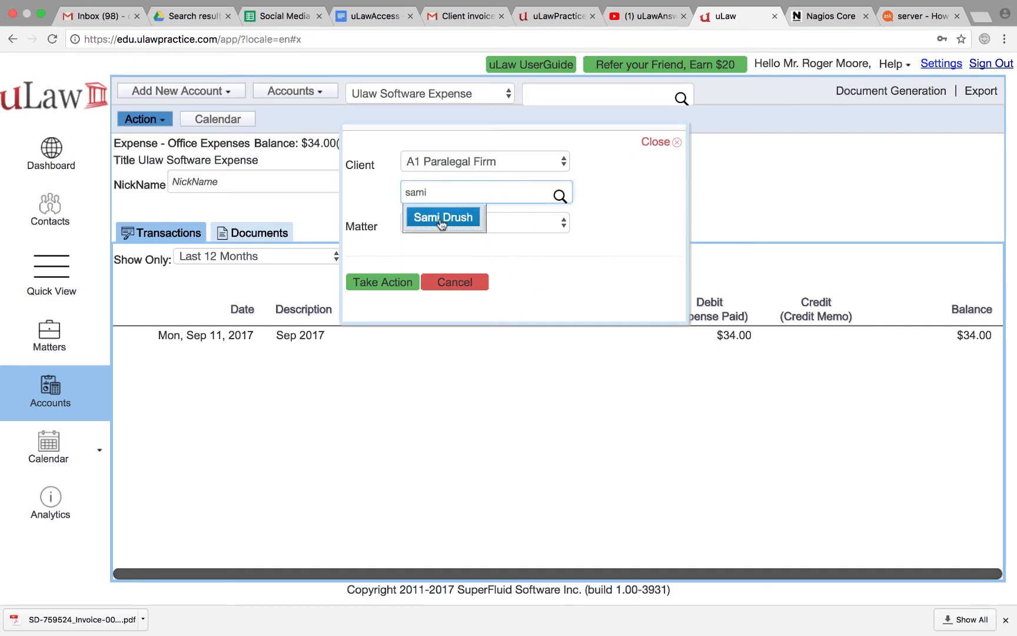
left_click(441, 224)
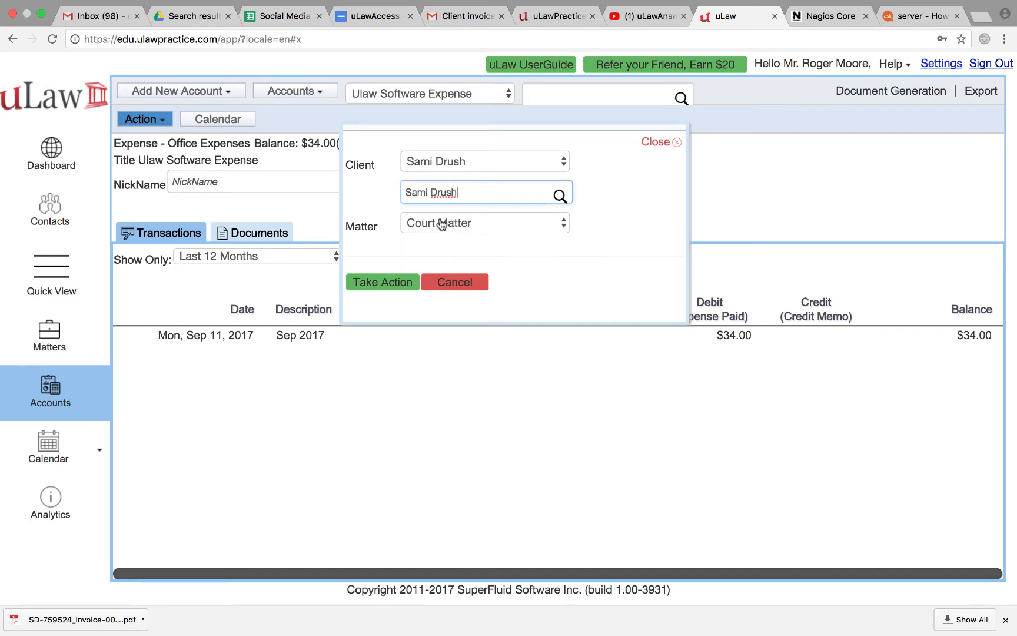
left_click(391, 281)
Enter item 'Reversal of Court Fee' for $120 with zero tax
left_click(453, 166)
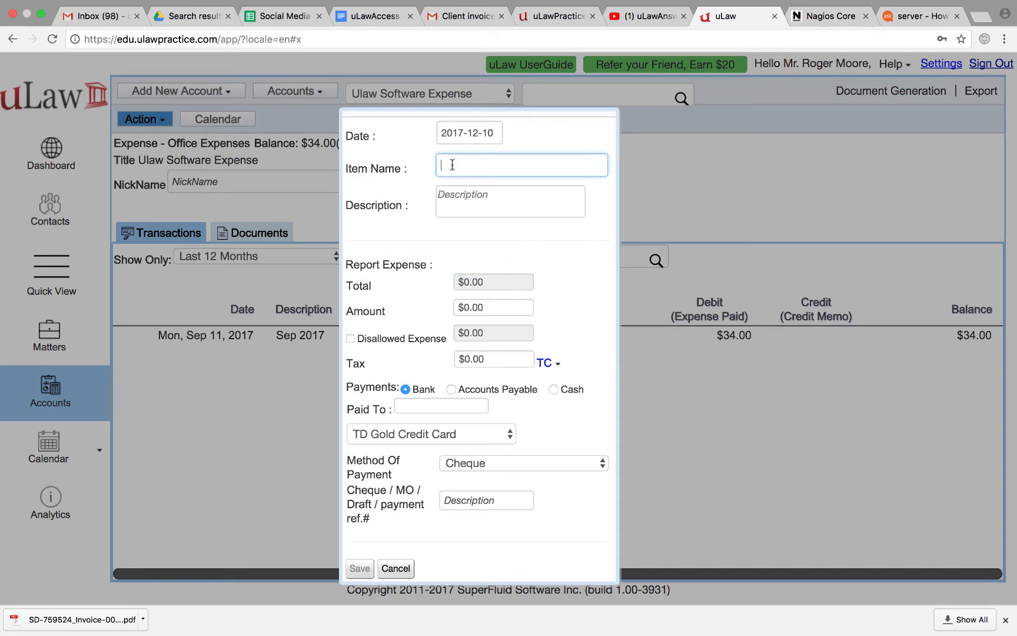
type("Reversal of Cor\\urt Fee")
left_click(509, 166)
key("BackSpace")
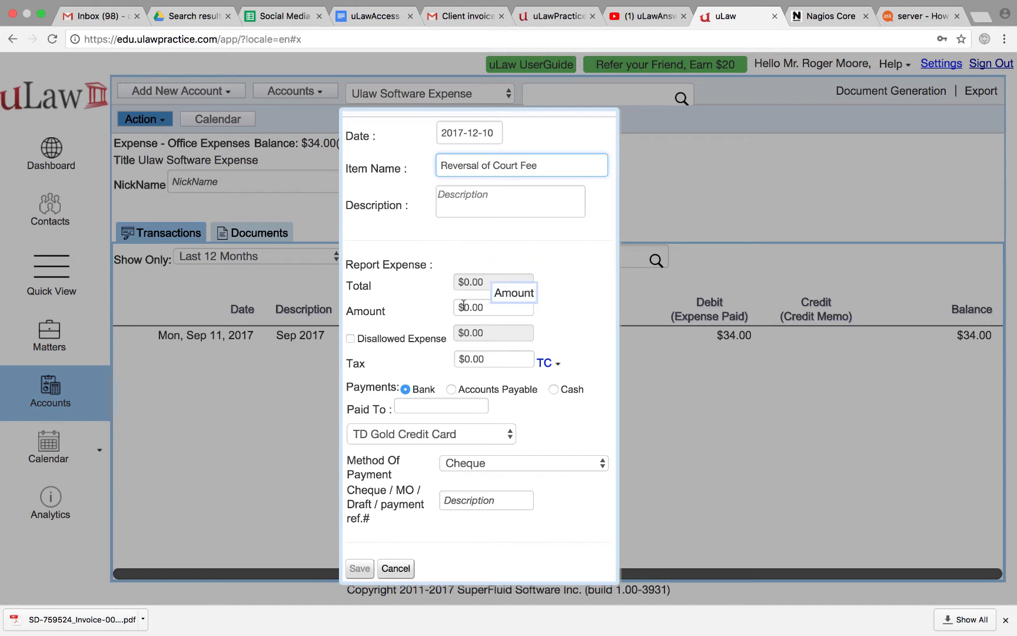
left_click(463, 305)
type("120")
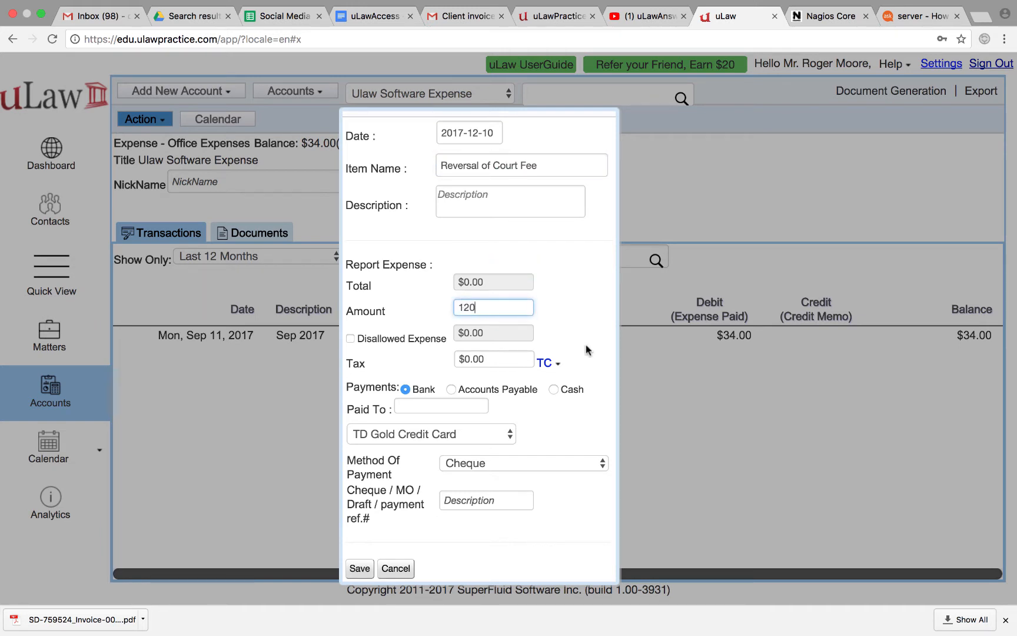
left_click(545, 362)
left_click(479, 359)
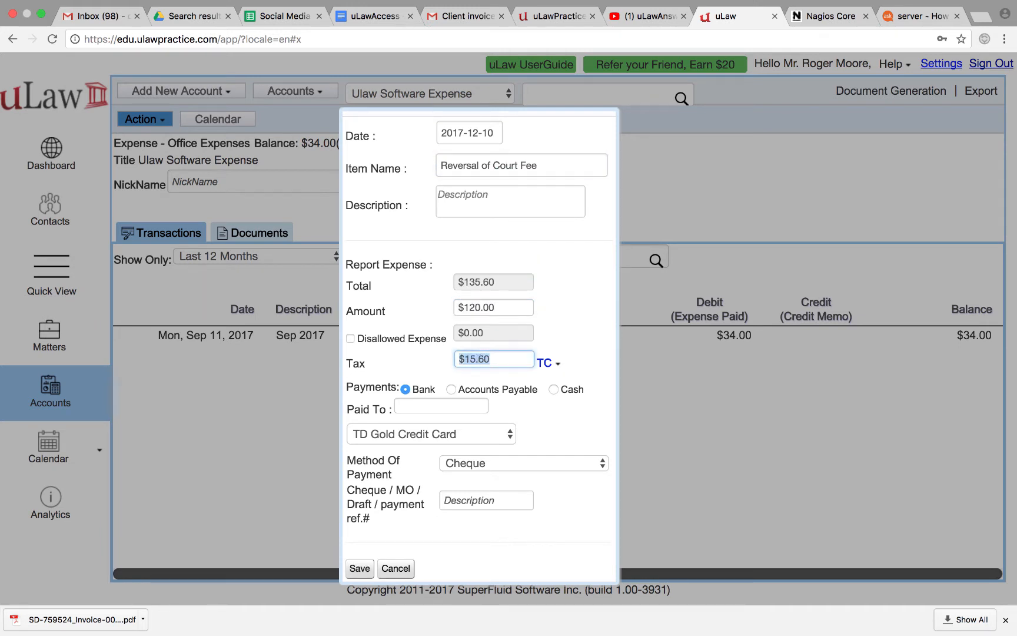
type("0")
left_click(589, 322)
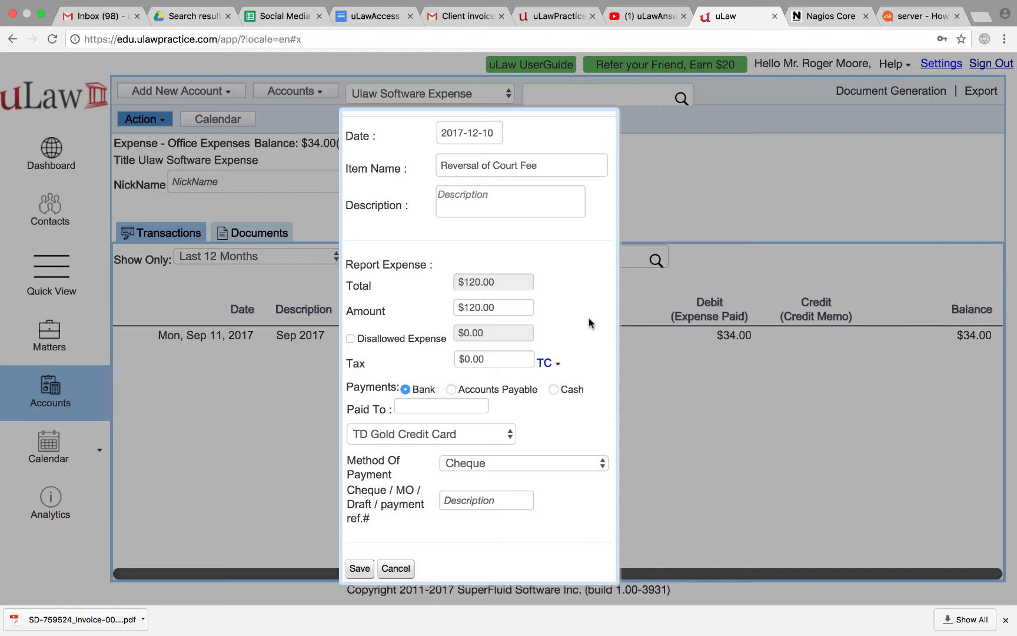
Set cheque 123 from the General Account and save the credit memo
left_click(470, 502)
type("123")
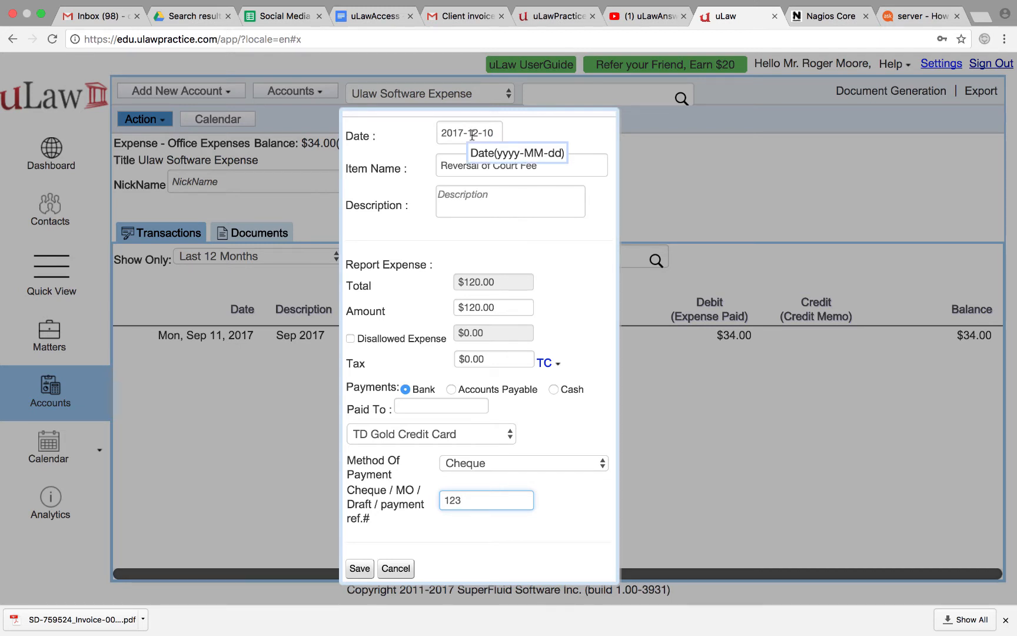
left_click(571, 523)
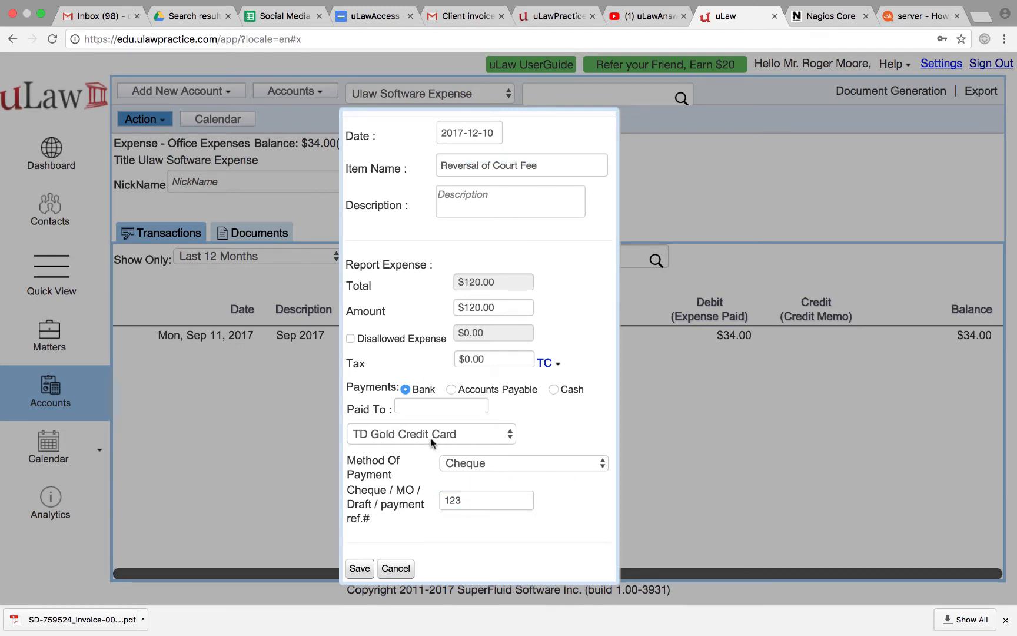
left_click(431, 442)
left_click(406, 386)
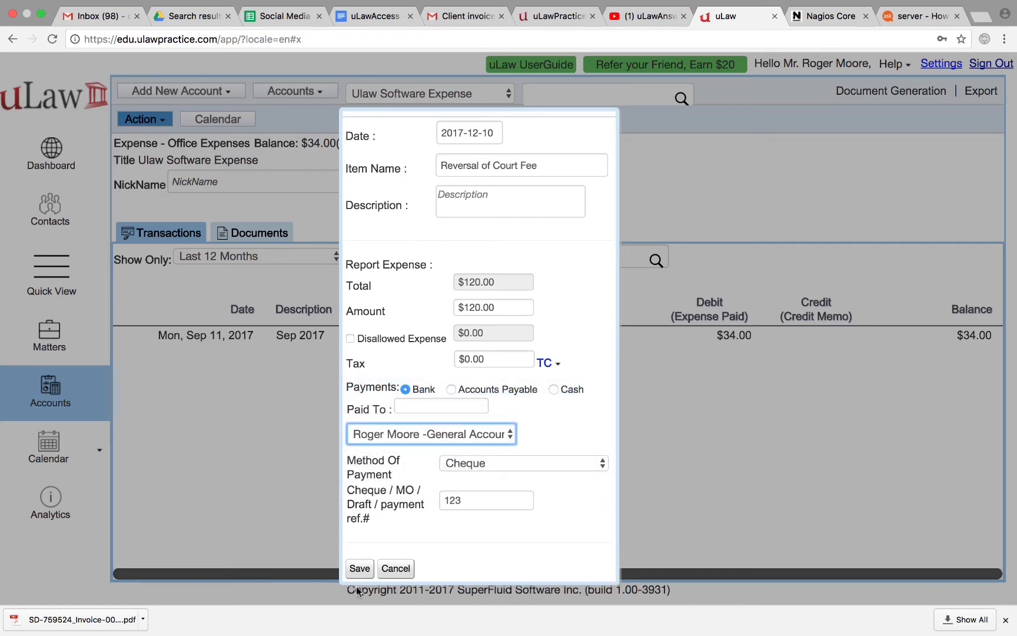
left_click(358, 569)
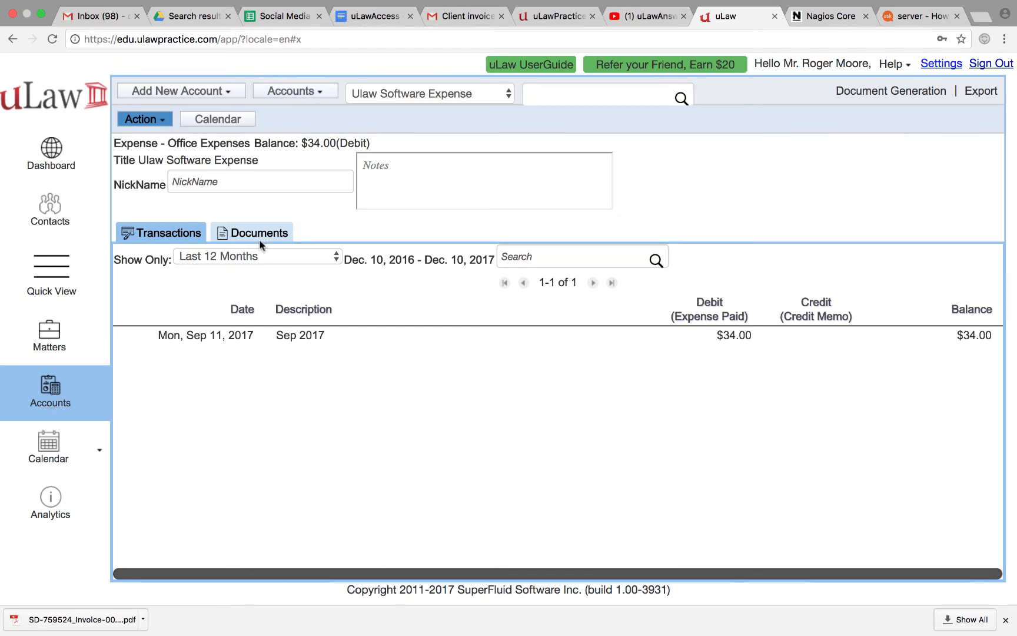
left_click(259, 256)
left_click(229, 161)
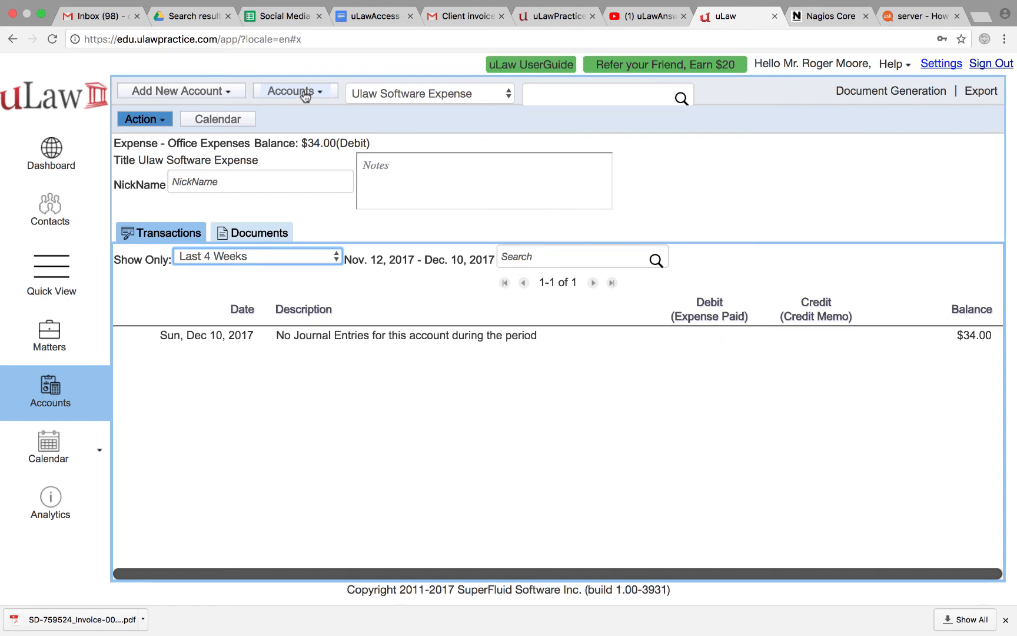
left_click(310, 93)
mouse_move(289, 132)
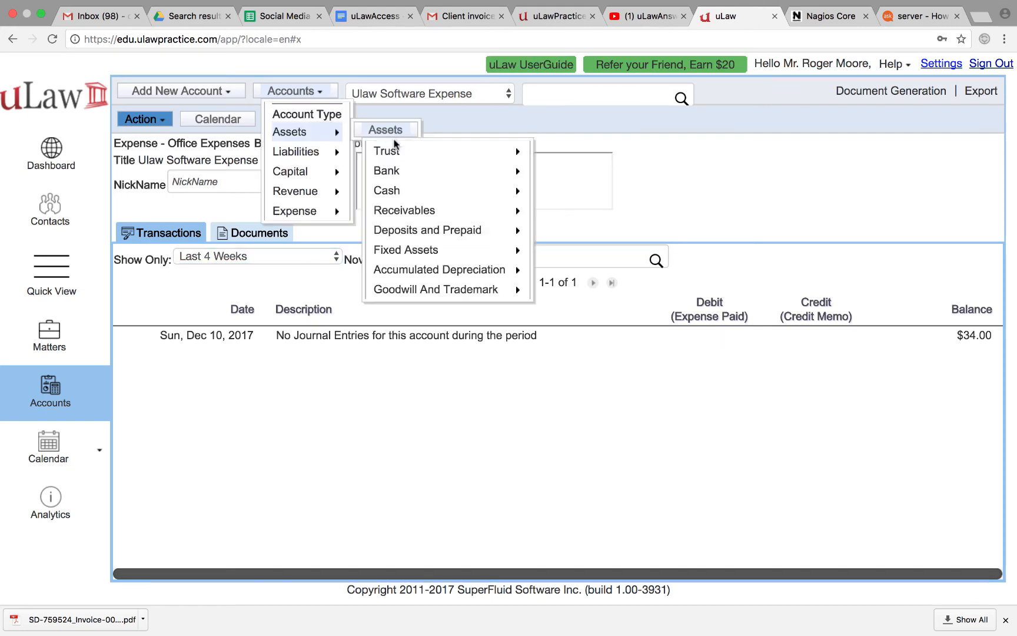
mouse_move(386, 171)
left_click(569, 171)
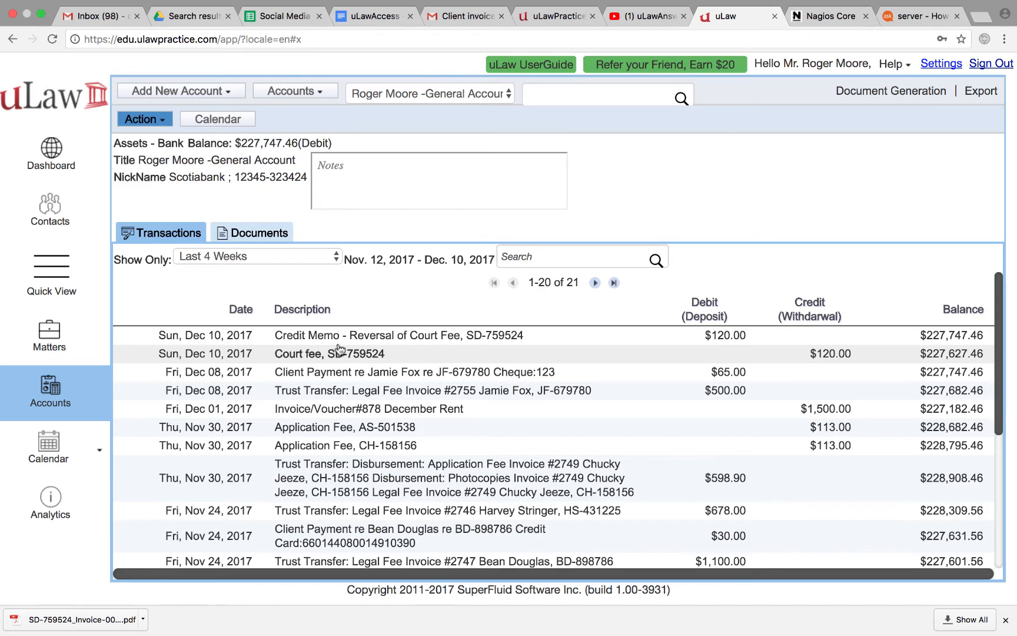
left_click(339, 354)
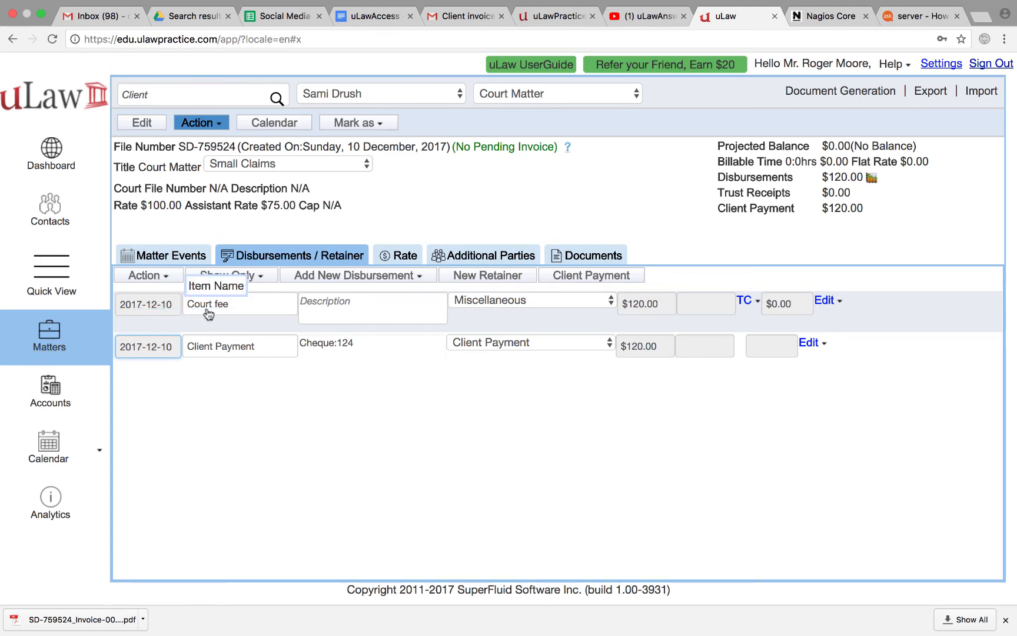
Add a discount to the matter named 'Court Fee Reject'
left_click(213, 129)
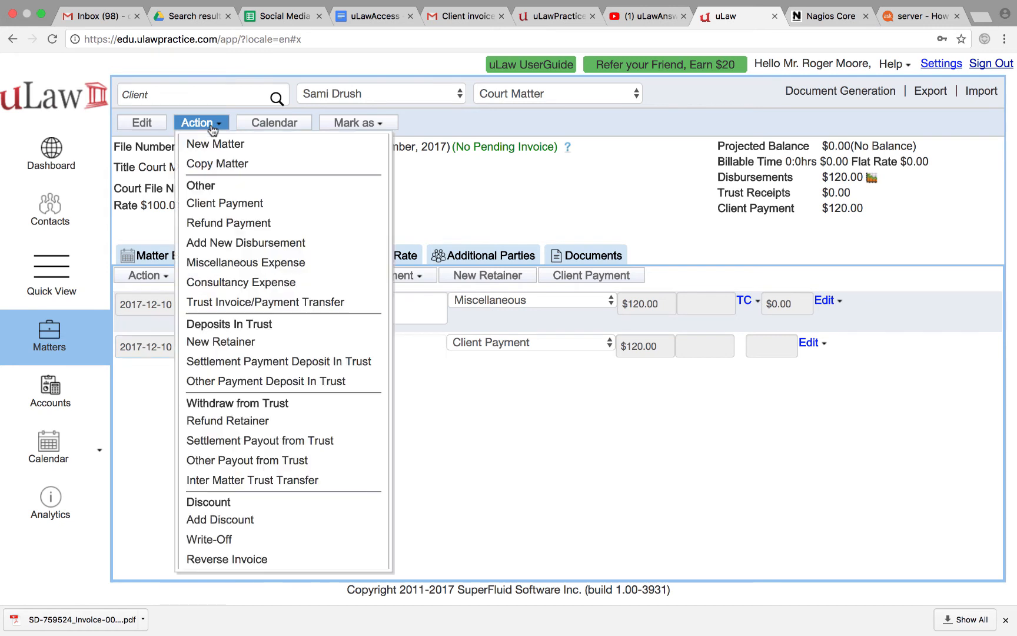
left_click(263, 520)
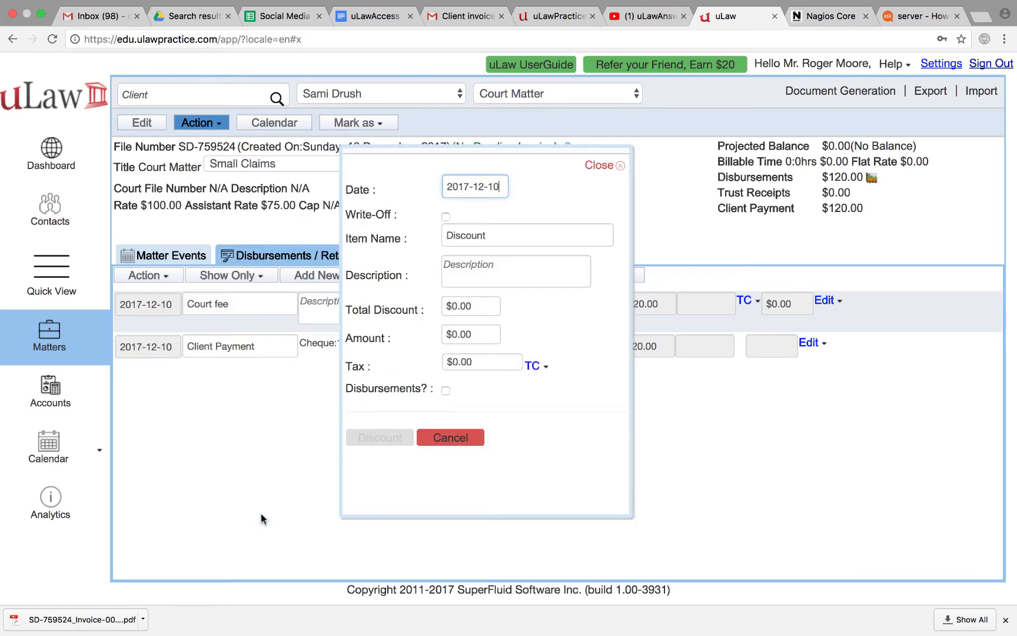
left_click(476, 236)
double_click(476, 236)
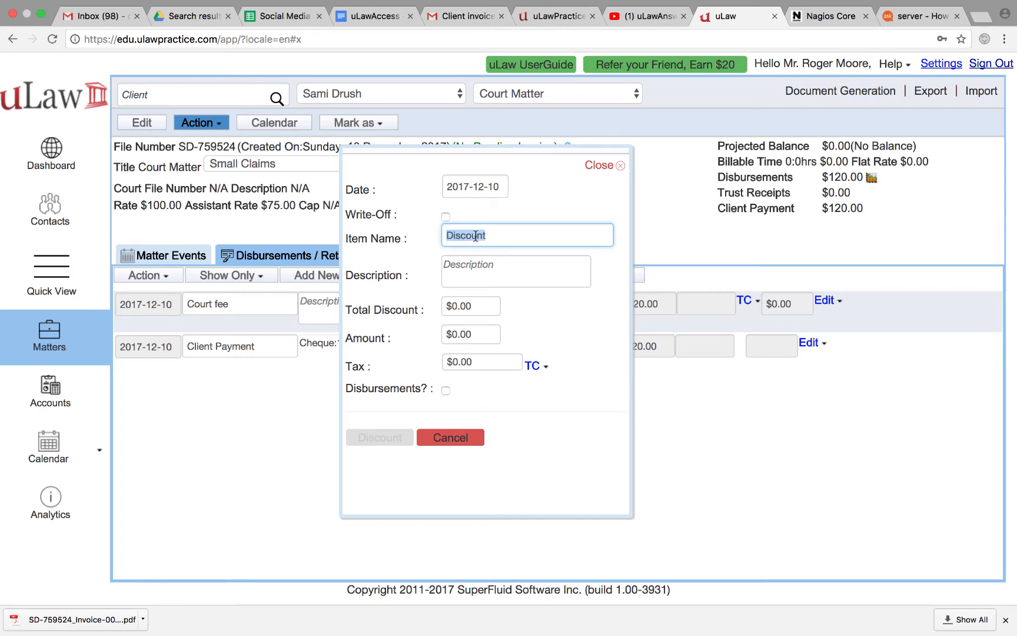
type("Court Fee")
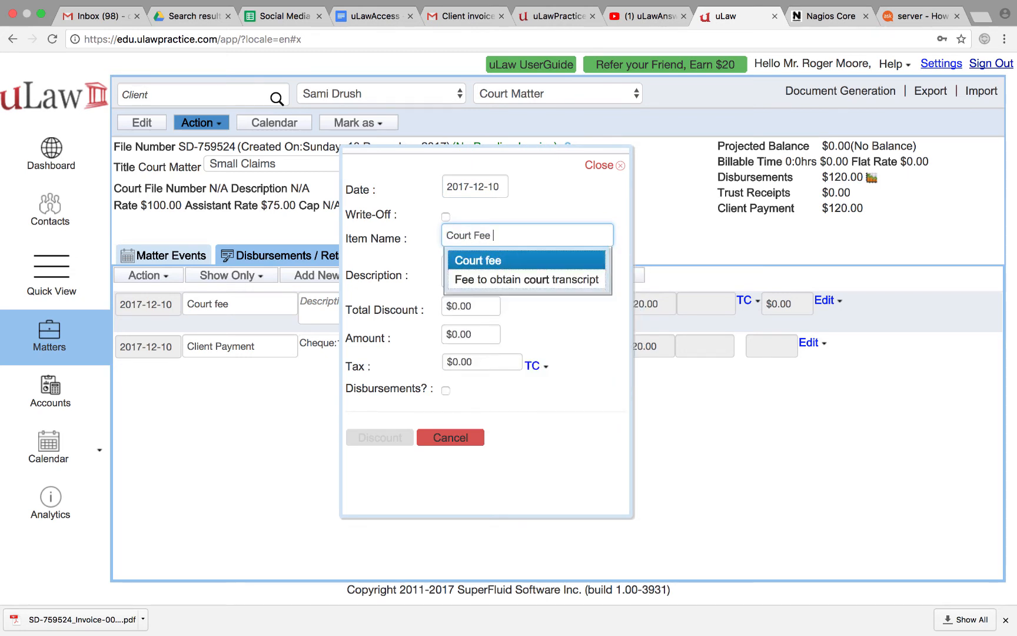
type(" Reject")
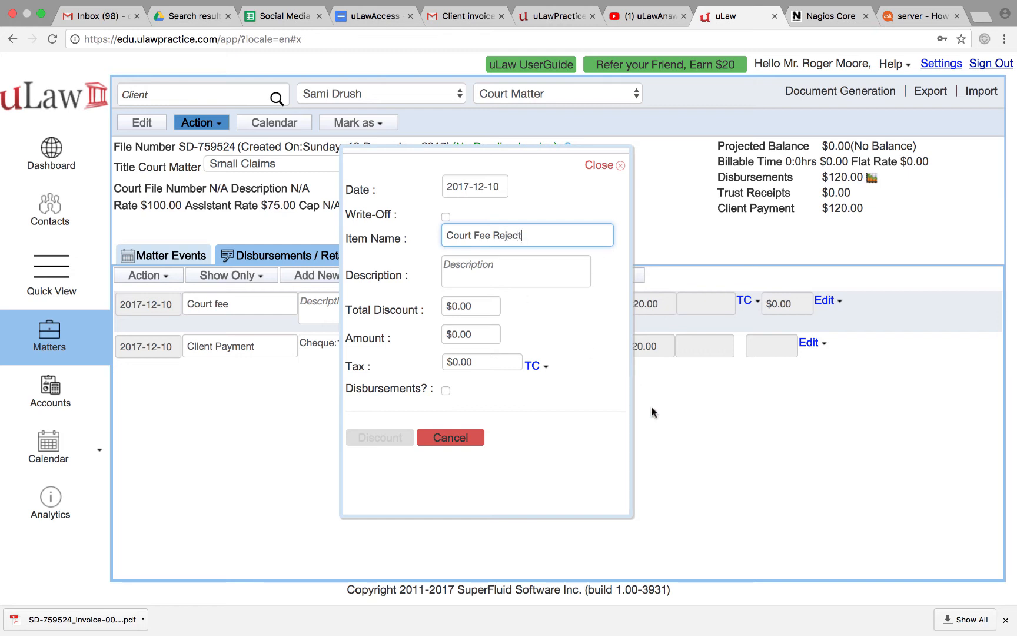
left_click(609, 433)
Apply it to disbursements with $120 total and amount and 0 tax, then save
left_click(445, 390)
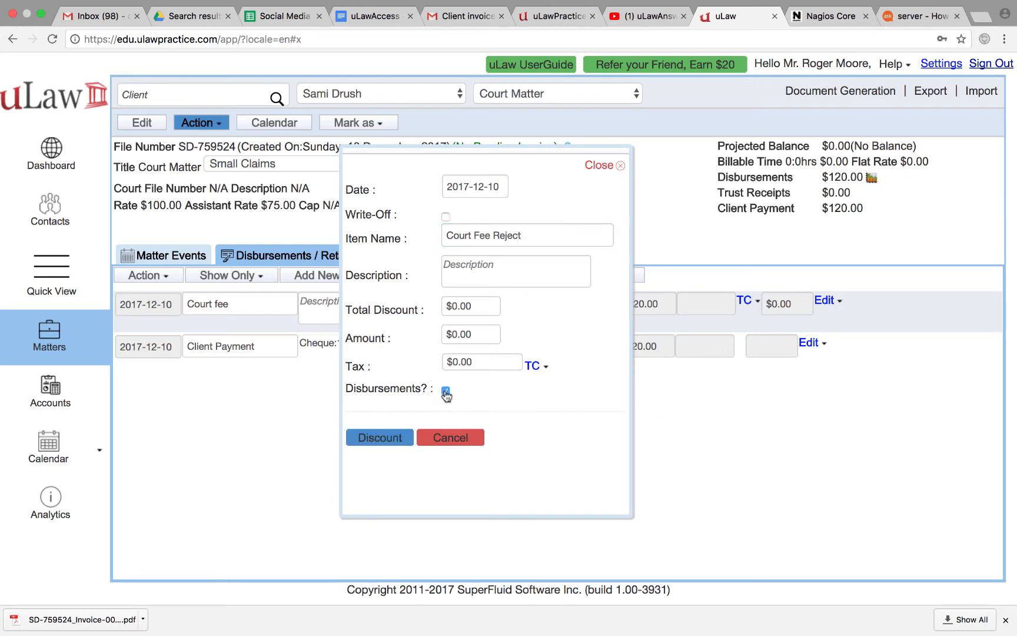
left_click(455, 306)
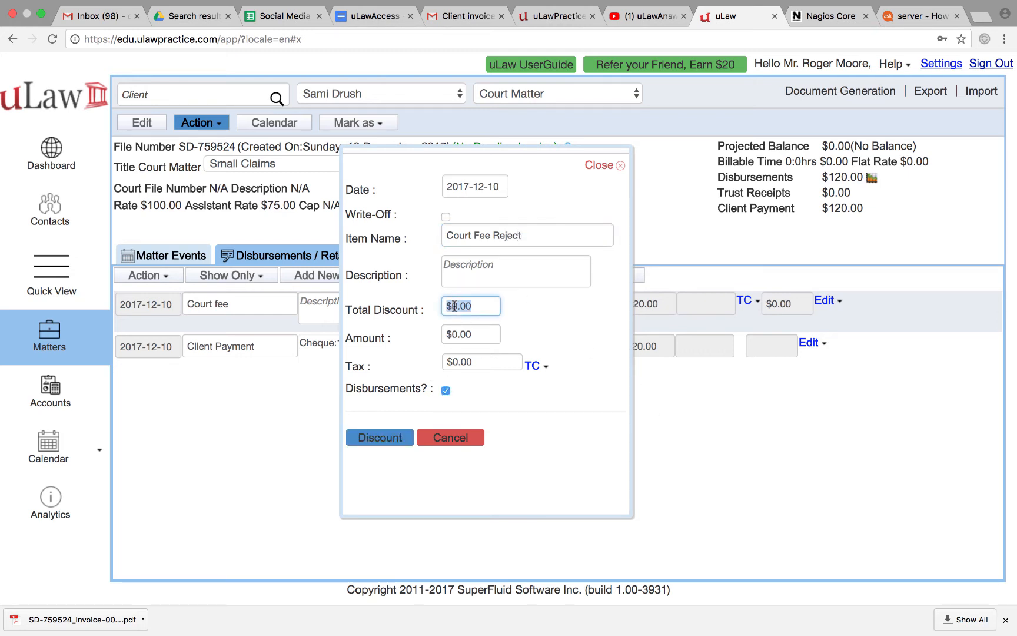
type("120")
left_click(567, 329)
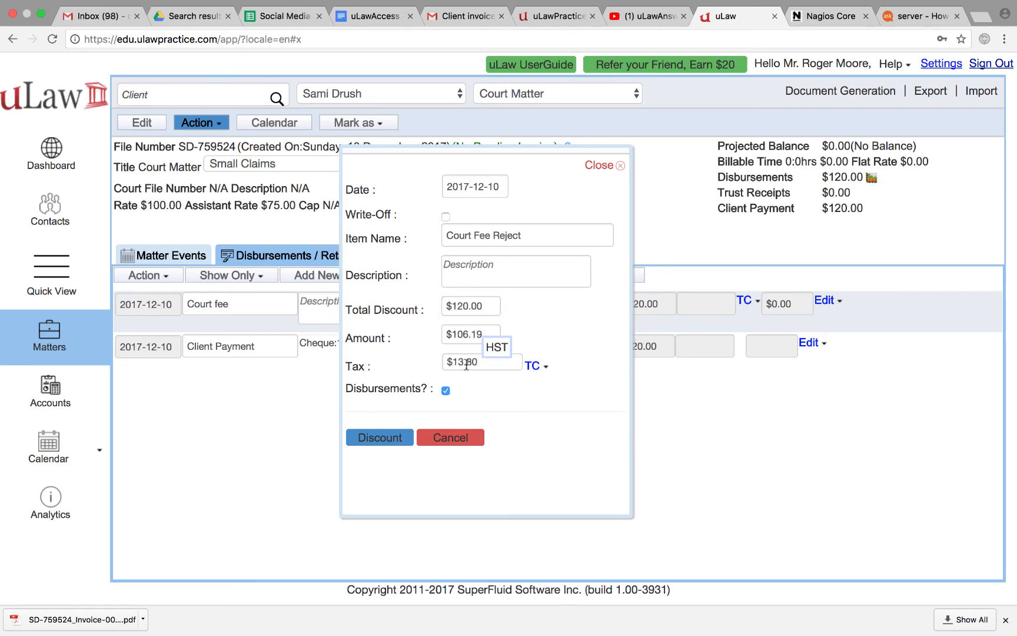
triple_click(470, 334)
type("120")
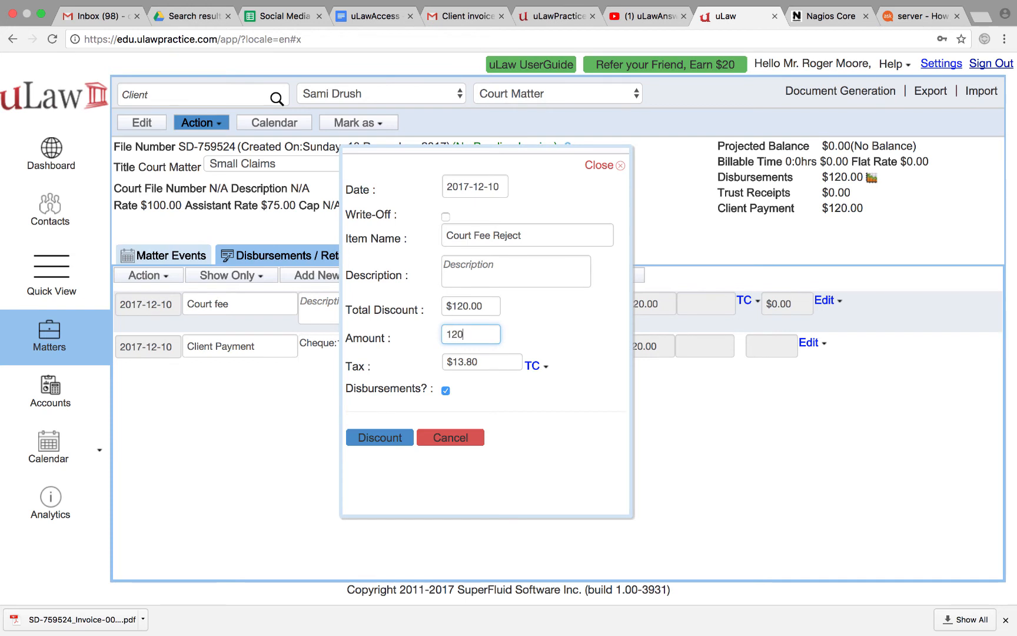
triple_click(473, 360)
type("0")
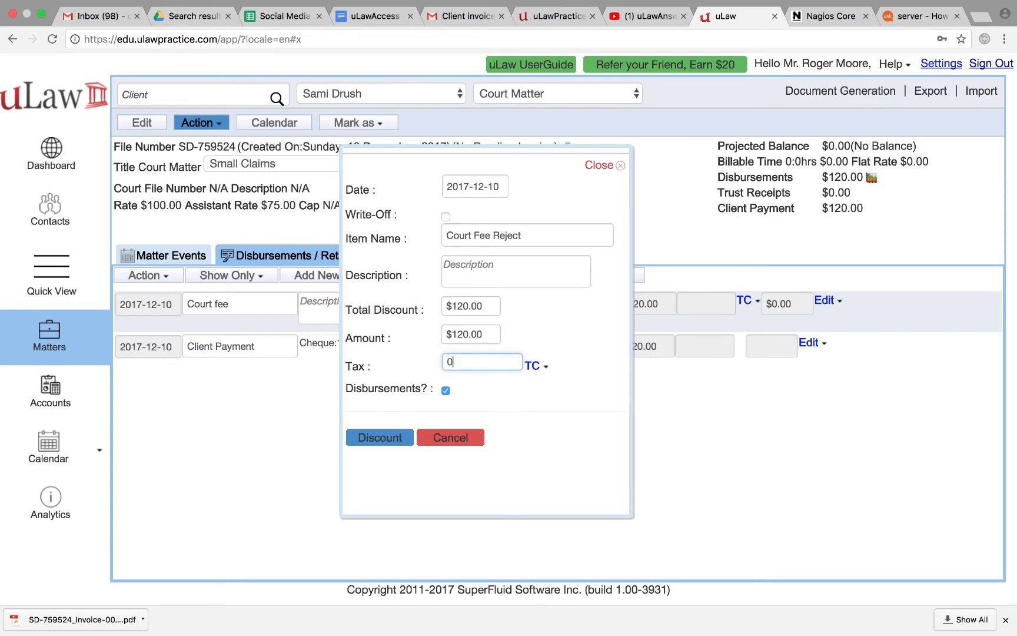
left_click(574, 406)
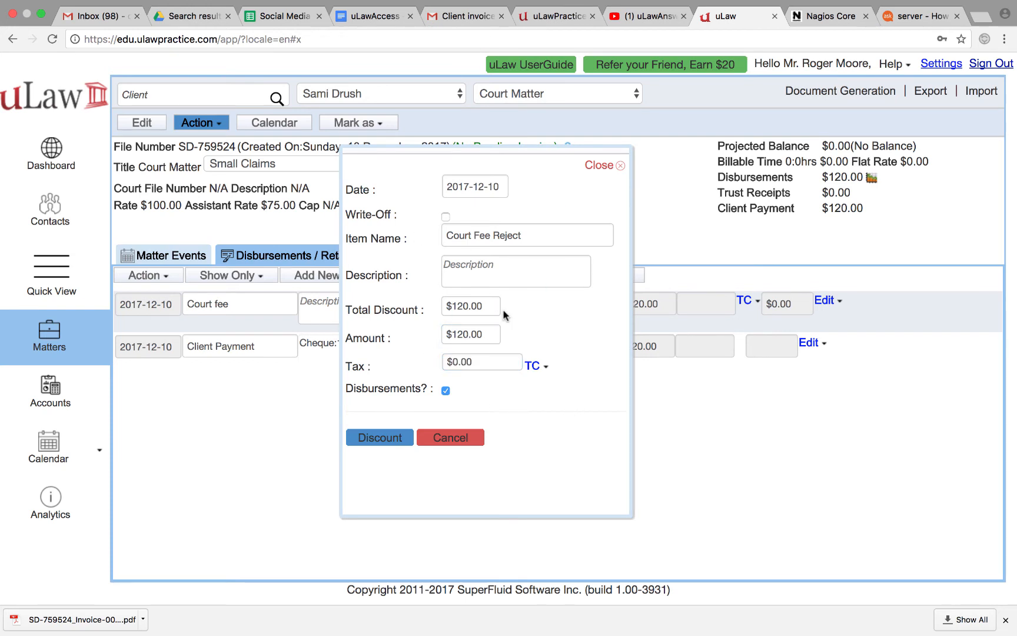
left_click(389, 436)
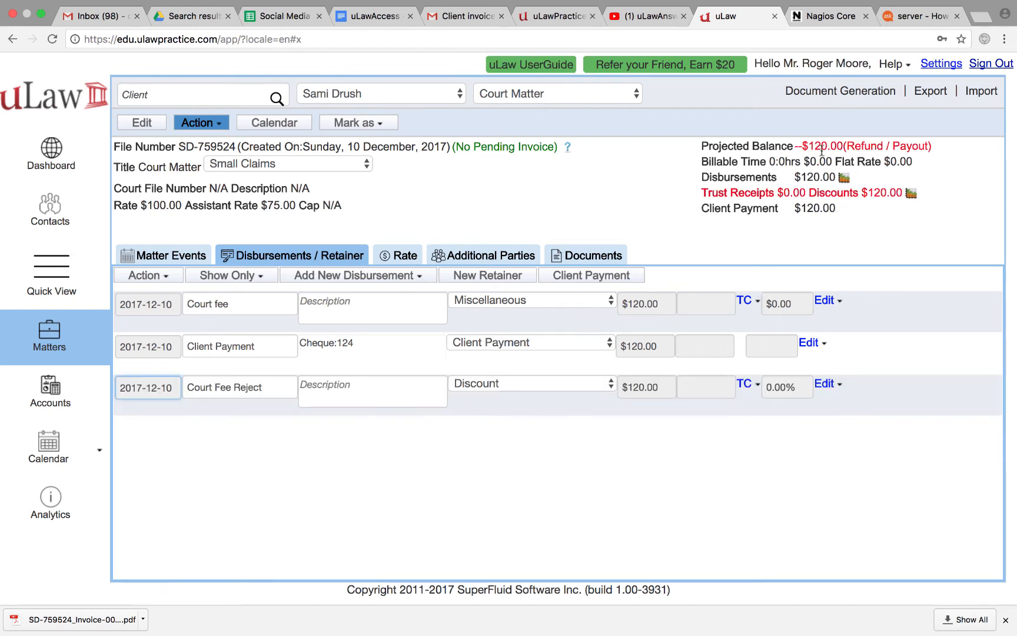
Record a $120 refund payout by cheque 125, described as paying the client for the disbursement reversal
left_click(196, 124)
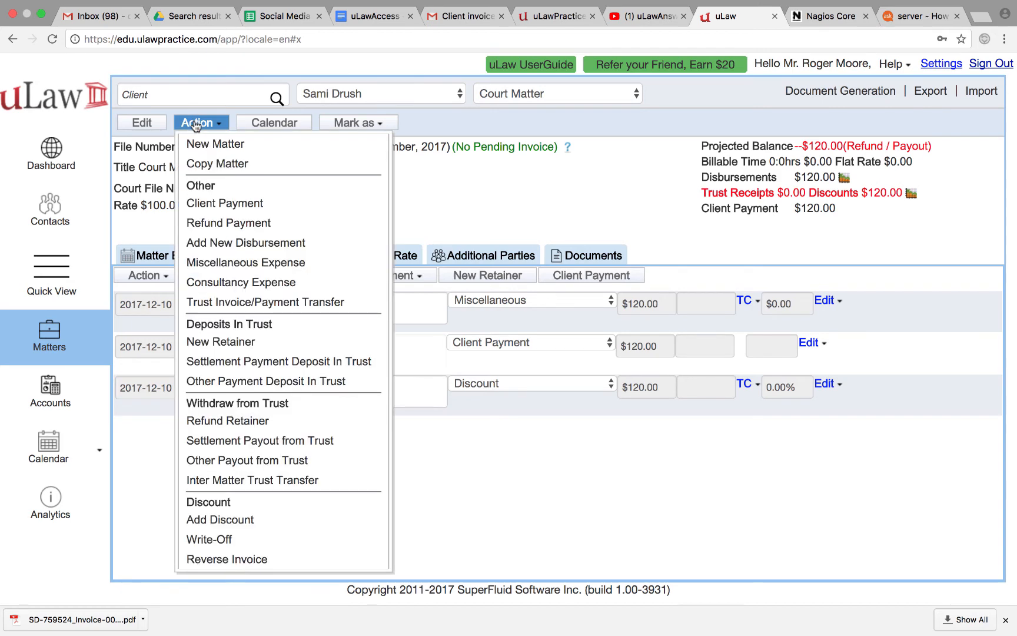
left_click(219, 227)
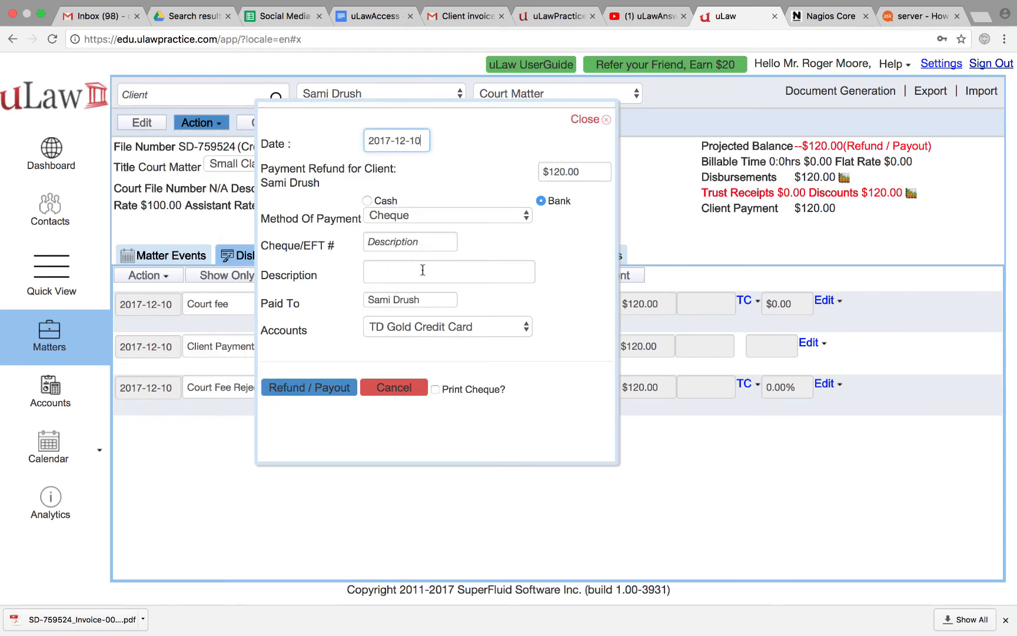
left_click(386, 244)
type("125")
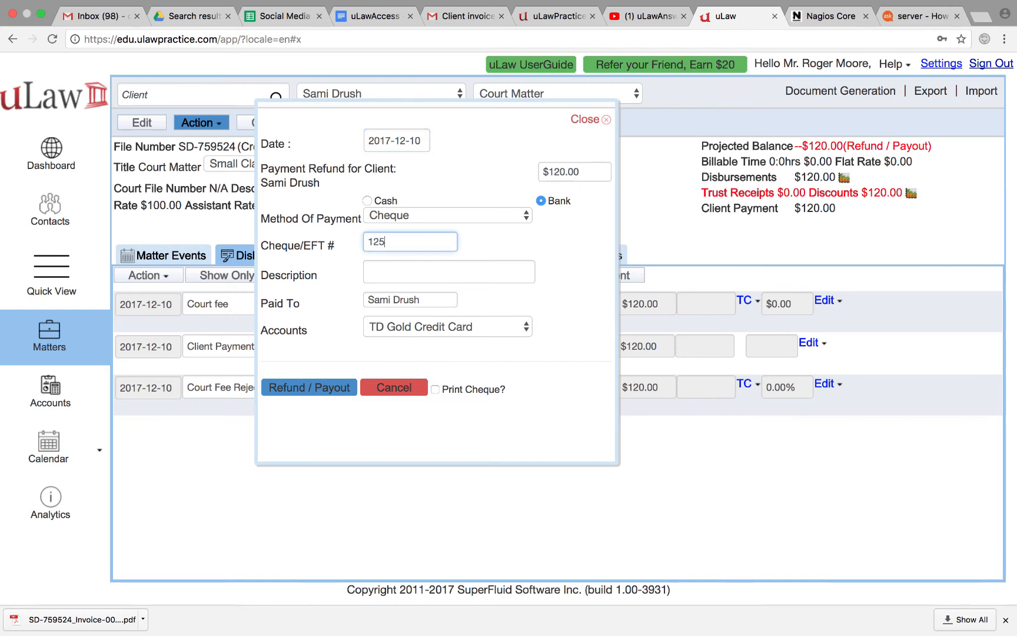
left_click(386, 273)
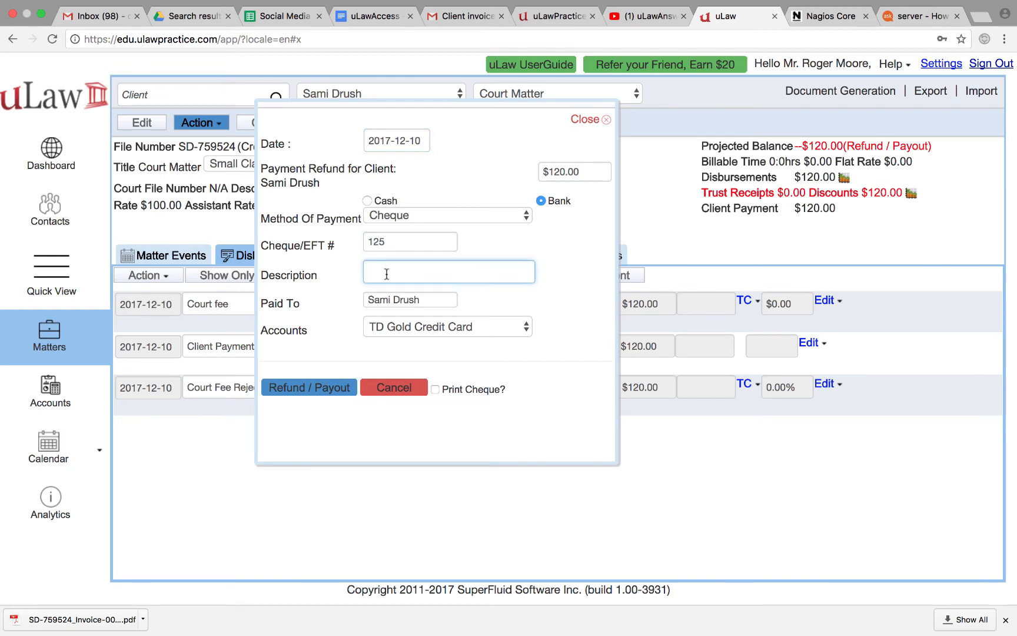
type("R")
key("BackSpace")
type("PAying Sami for Re")
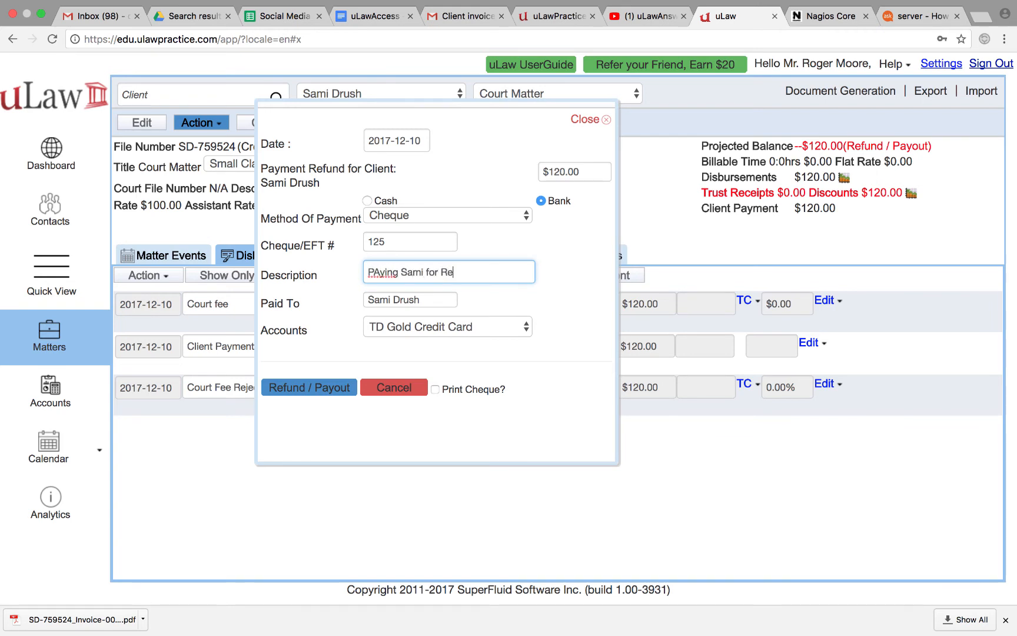
type("veral of the Disbursement")
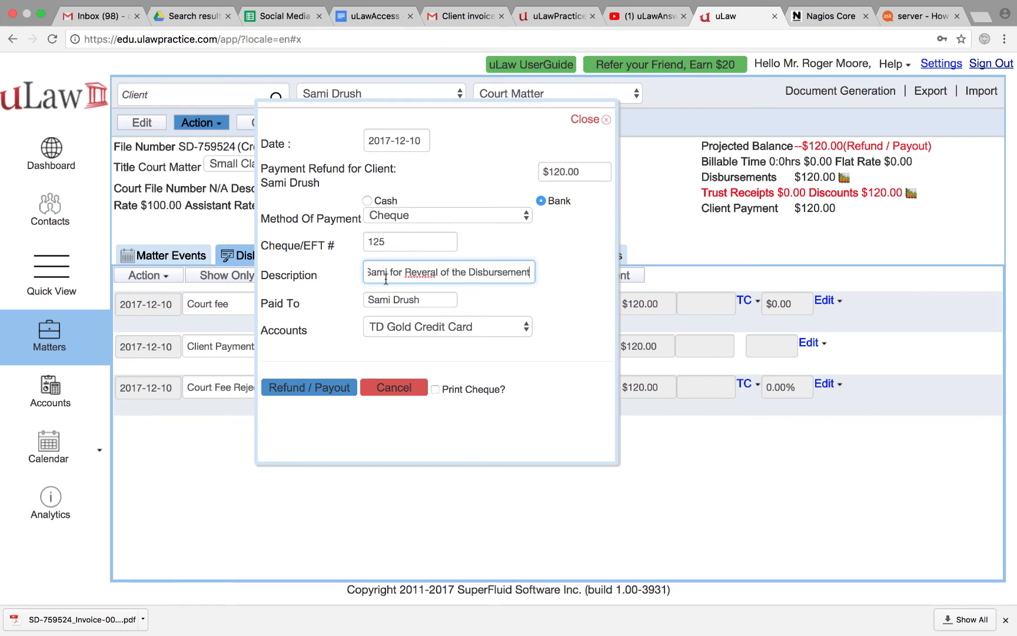
left_click(317, 389)
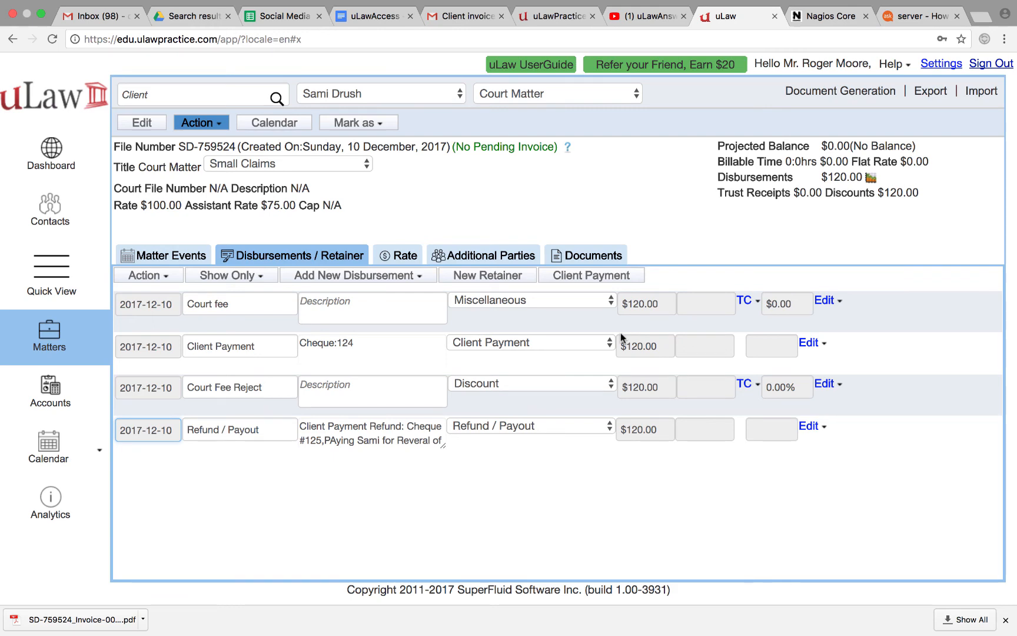
left_click(53, 400)
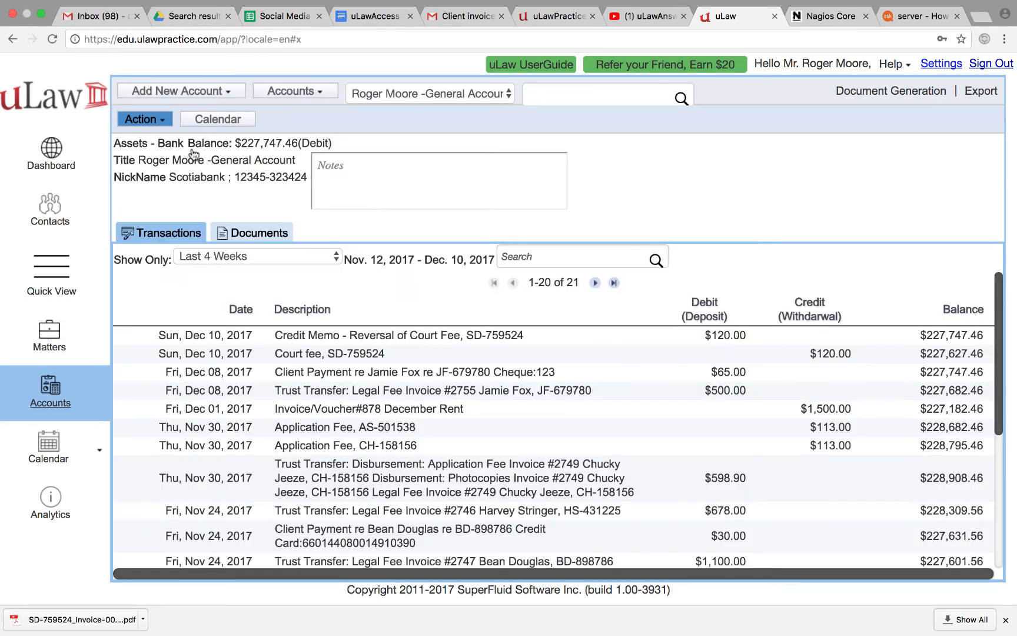
left_click(157, 120)
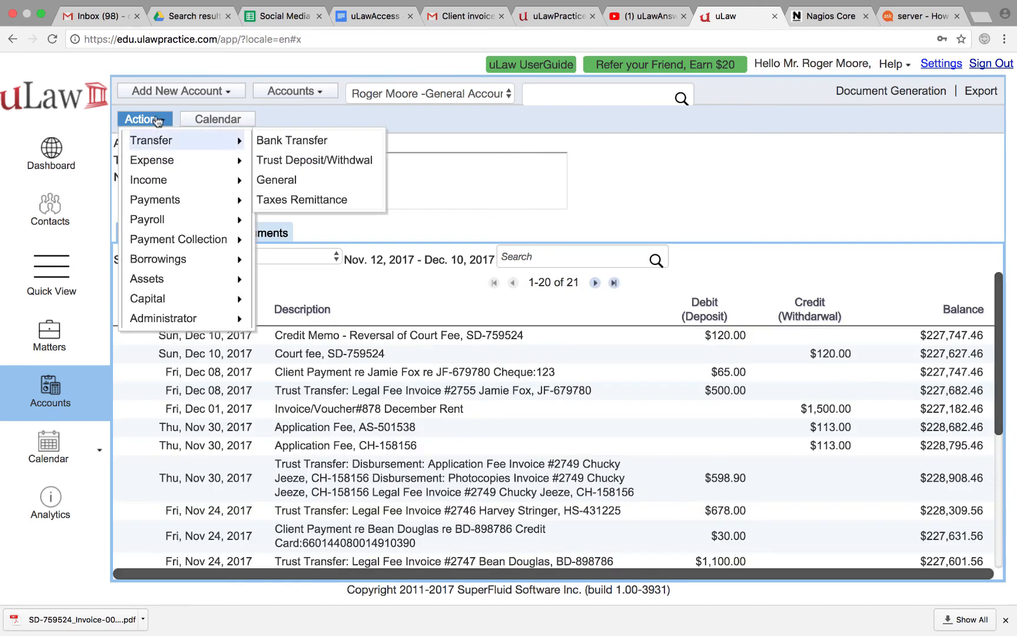
mouse_move(179, 200)
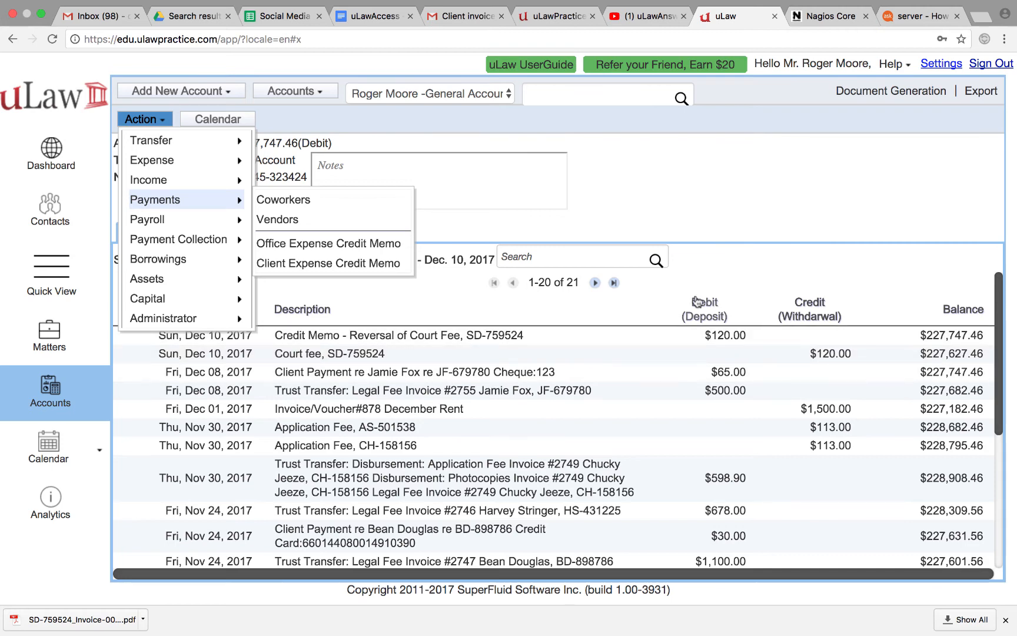
left_click(45, 341)
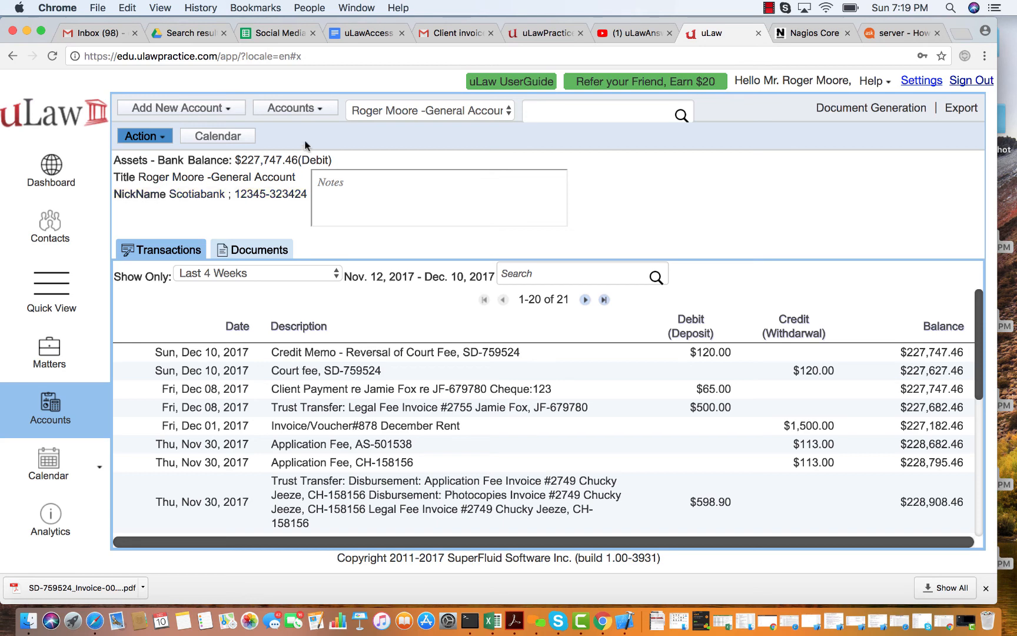
Open the TD Gold Credit Card ledger to view the $120 refund by cheque #125
left_click(310, 117)
mouse_move(309, 149)
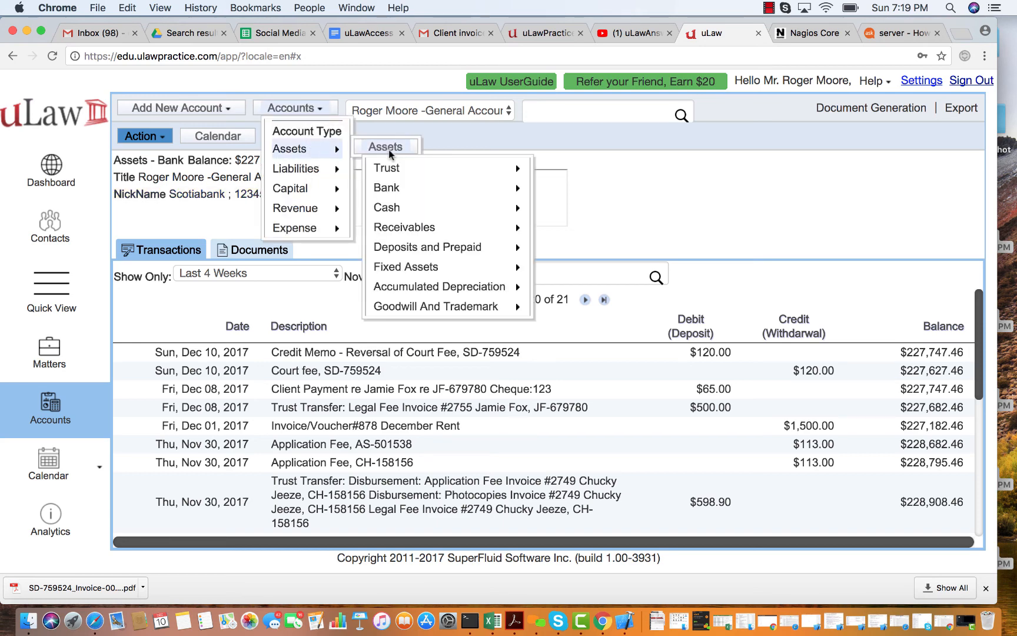
mouse_move(418, 192)
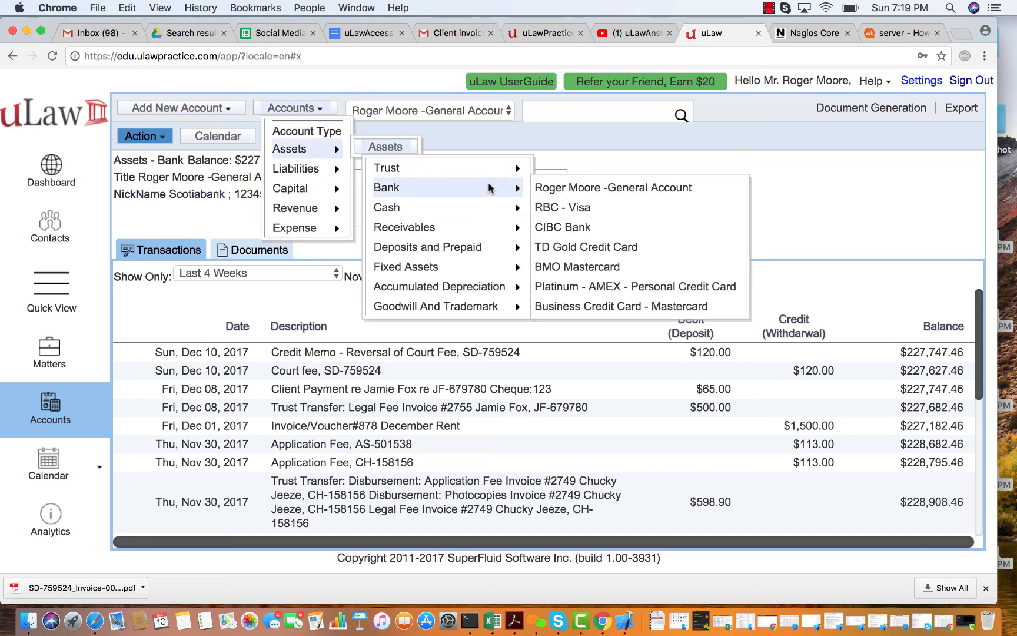
left_click(593, 241)
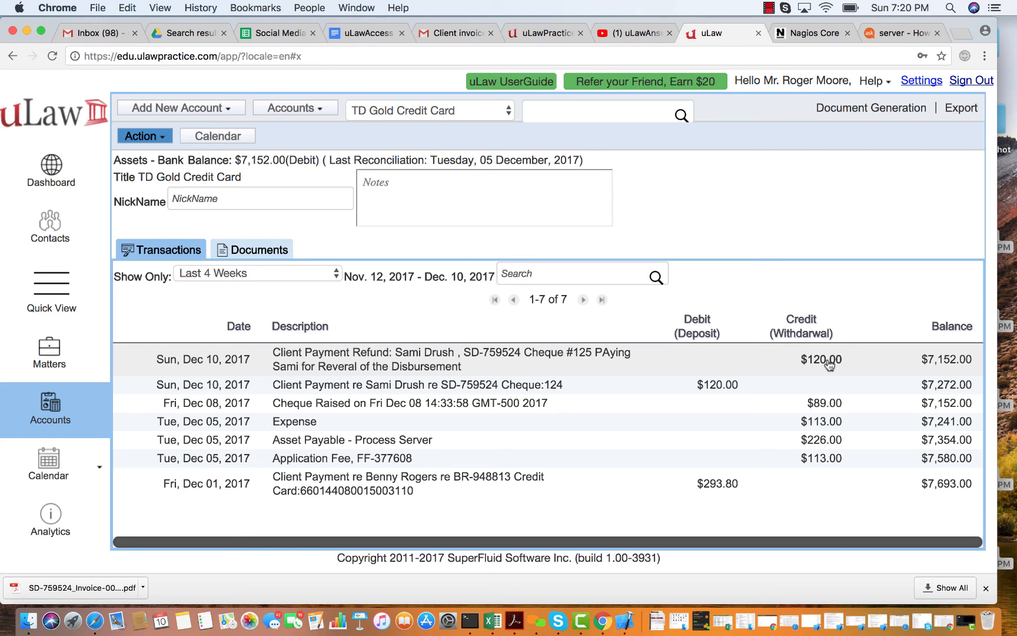
left_click(769, 8)
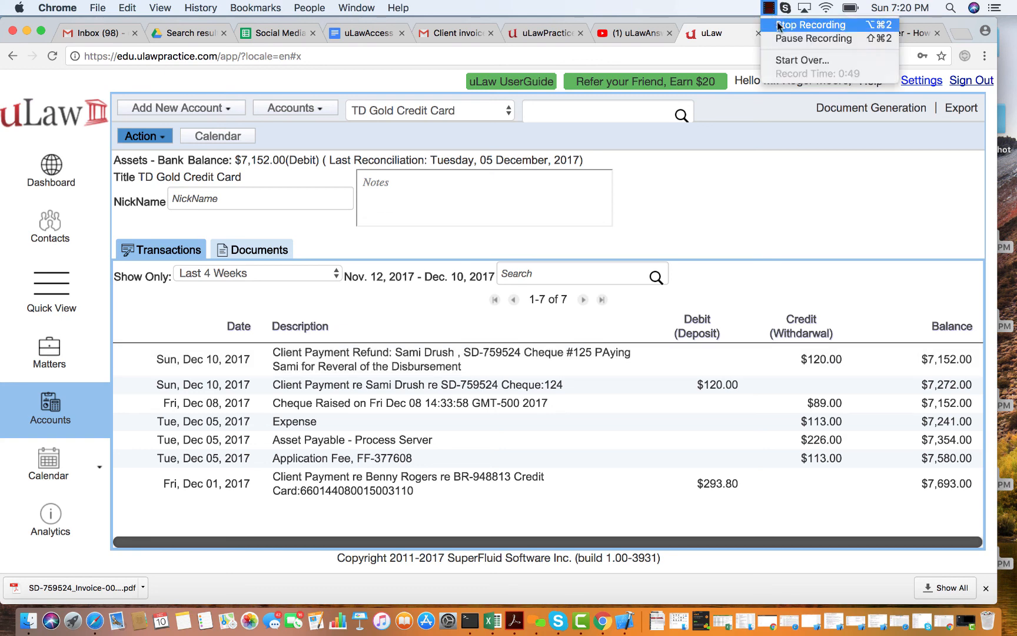
left_click(778, 24)
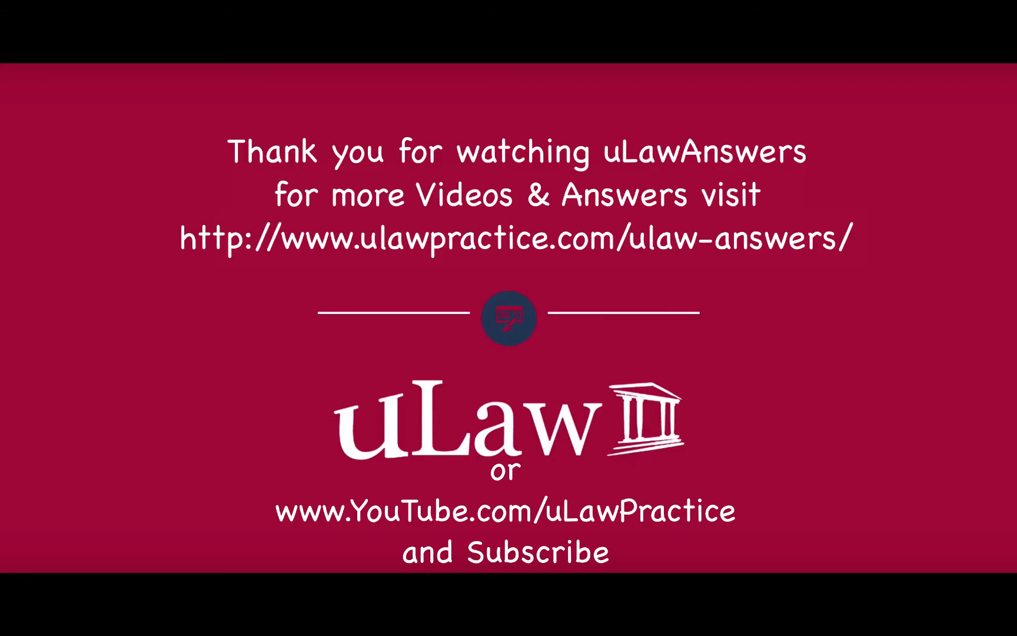